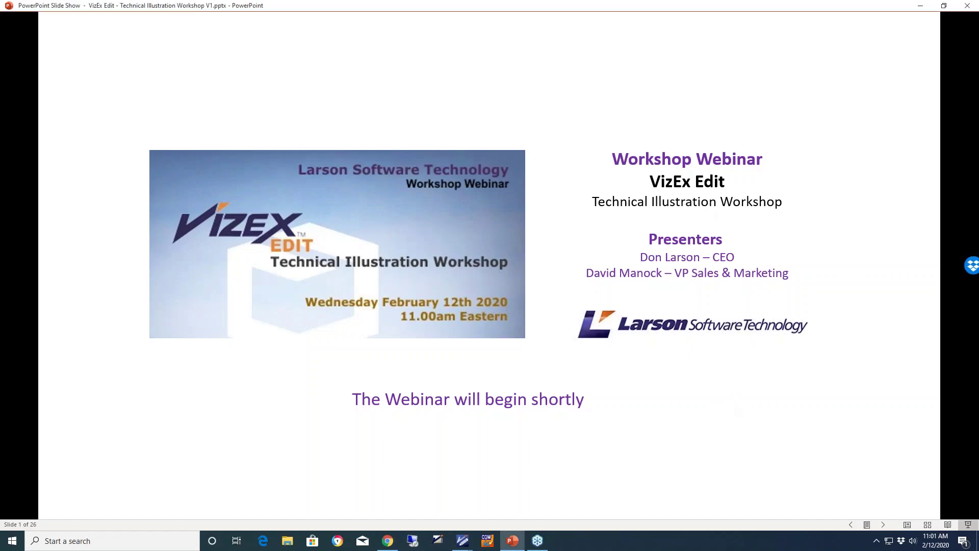
{"action": "key", "text": "Right"}
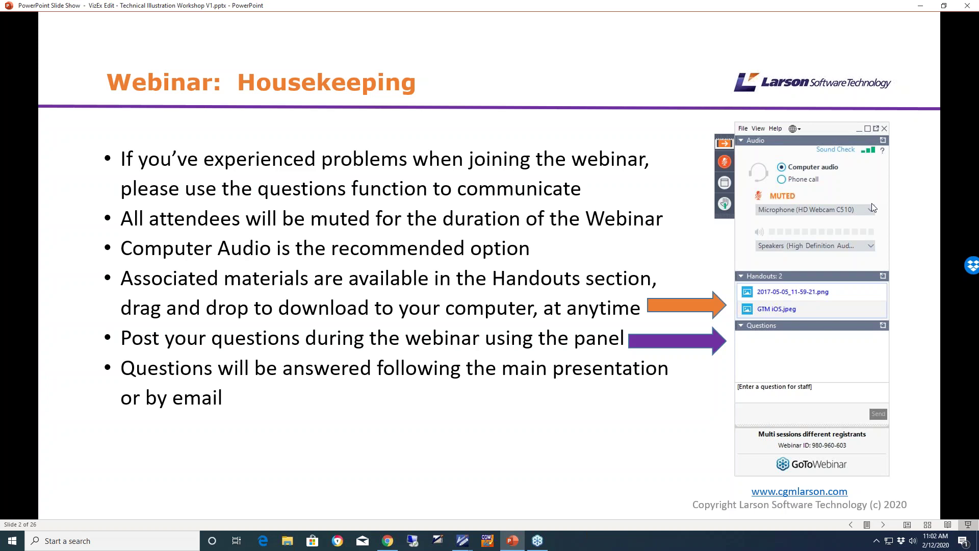
{"action": "key", "text": "Right"}
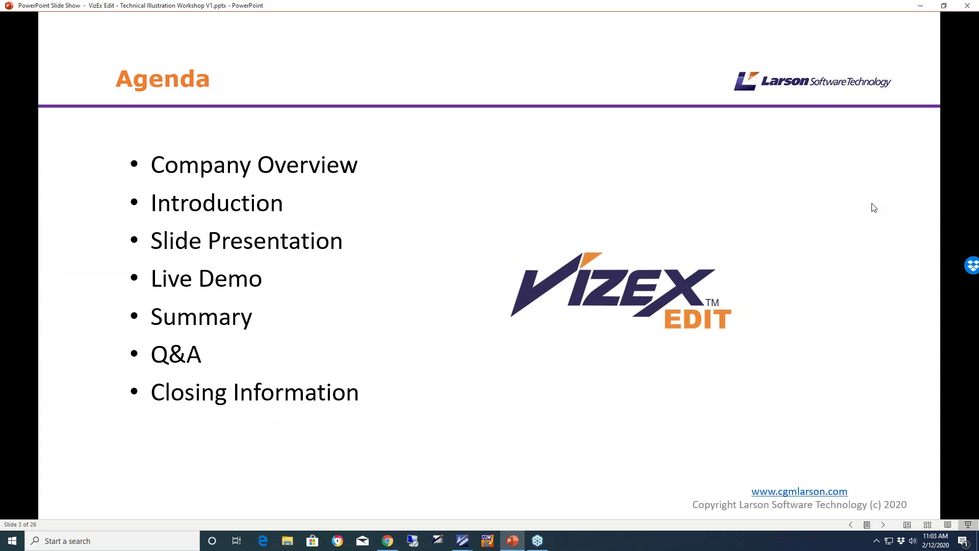
{"action": "left_click", "coordinate": [873, 207]}
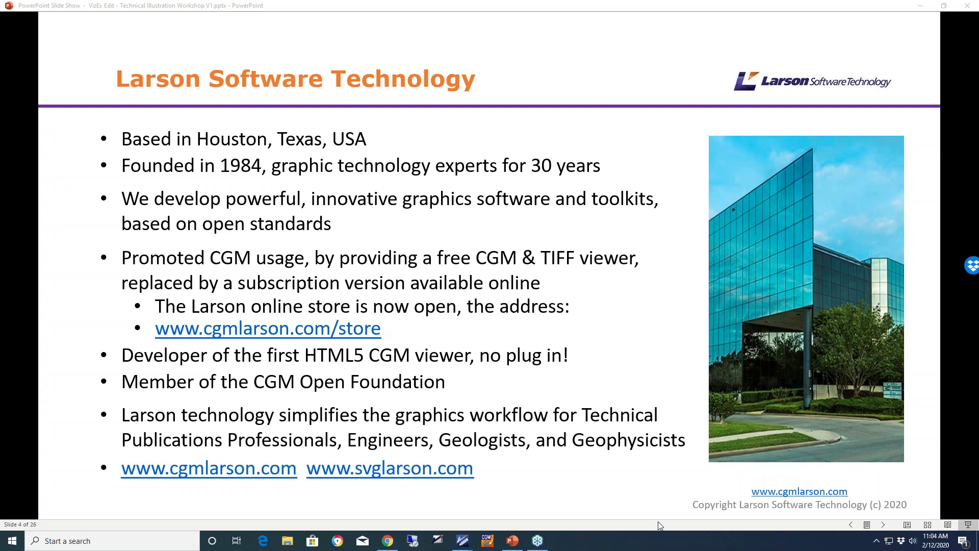
{"action": "left_click", "coordinate": [617, 405]}
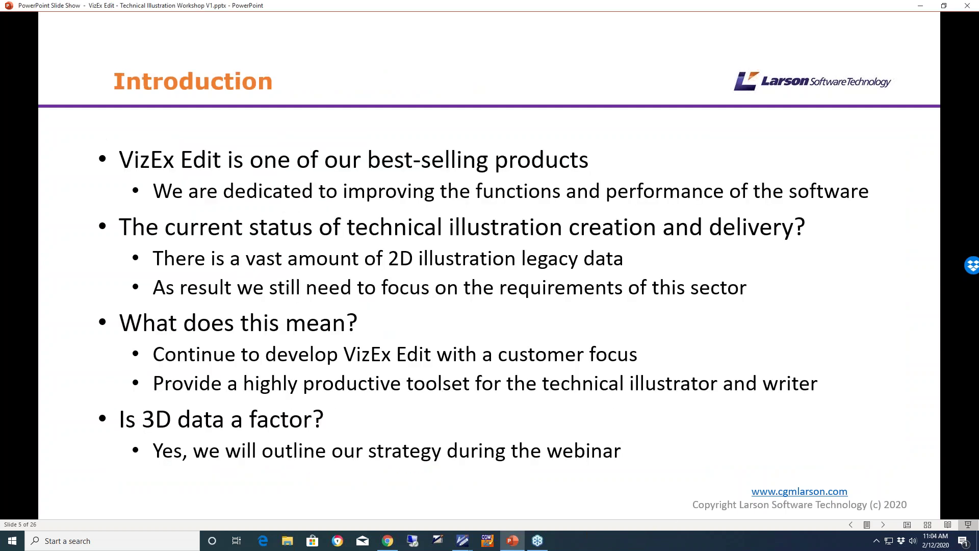
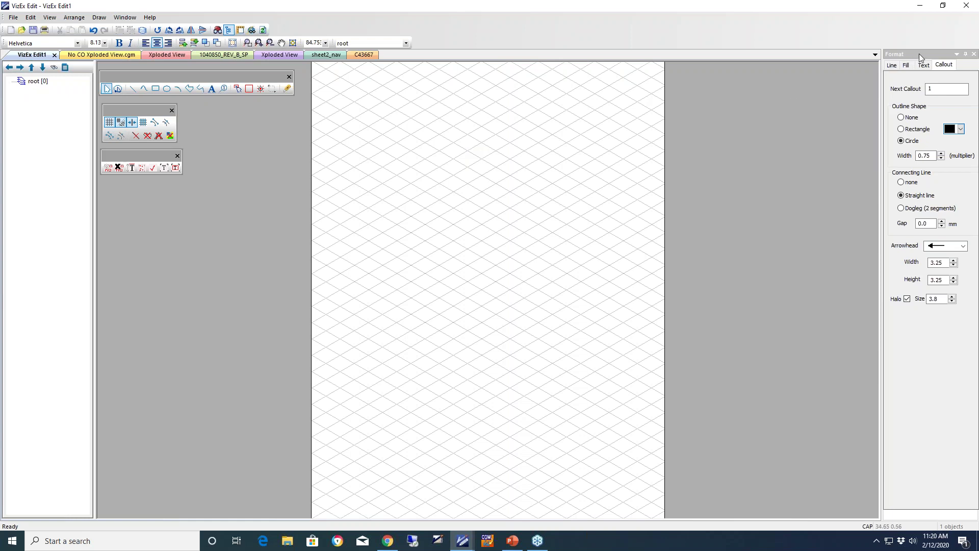
Review the Line, Fill, Text and Callout formatting settings for the blank isometric drawing.
{"action": "left_click", "coordinate": [893, 66]}
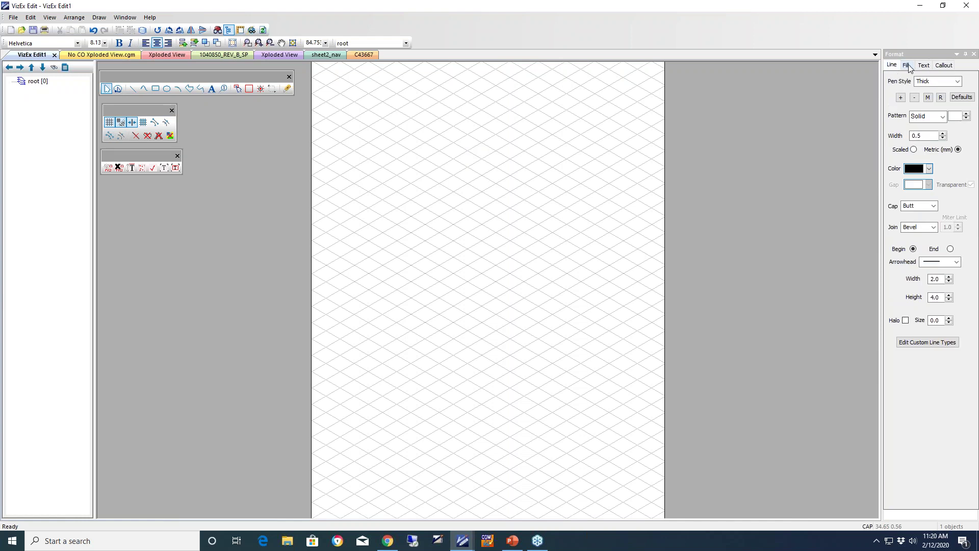
{"action": "left_click", "coordinate": [907, 66]}
{"action": "left_click", "coordinate": [926, 67]}
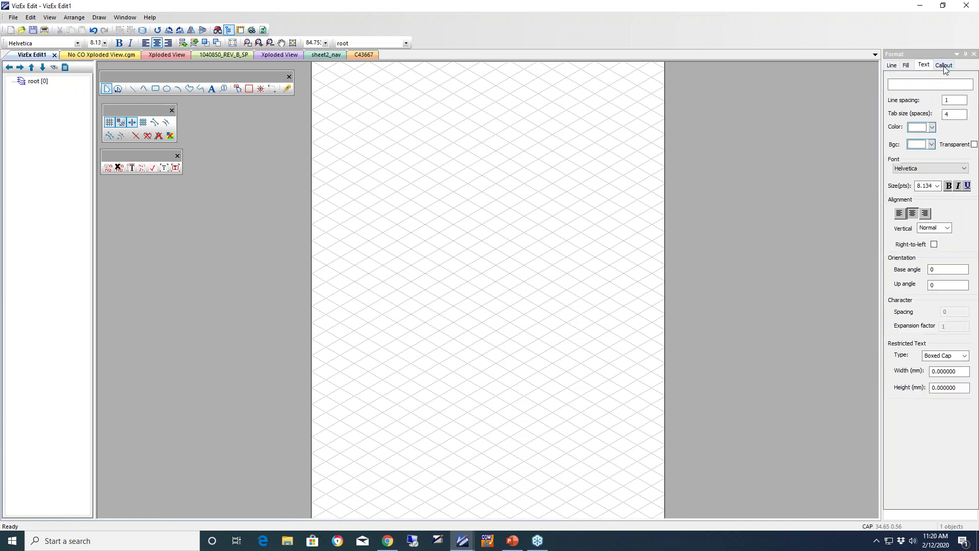
{"action": "left_click", "coordinate": [944, 67]}
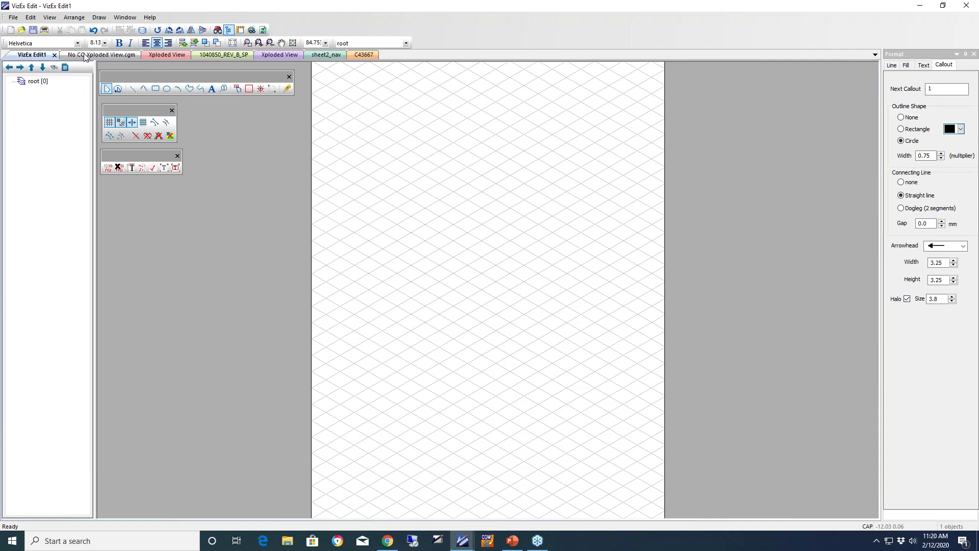
View the open 1040850_REV_B_SP drawing and return to the blank VizEx Edit1 drawing.
{"action": "left_click", "coordinate": [171, 55]}
{"action": "left_click", "coordinate": [215, 55]}
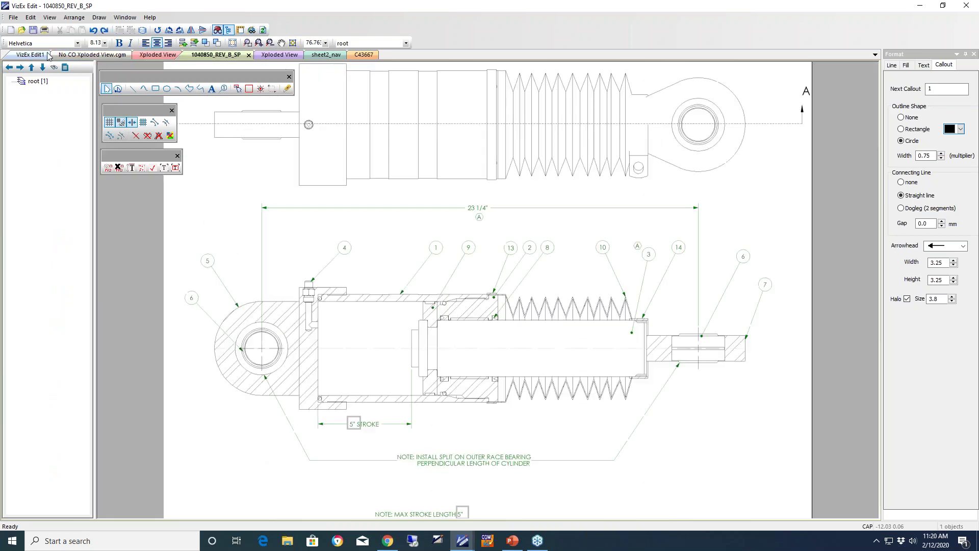
{"action": "left_click", "coordinate": [32, 55]}
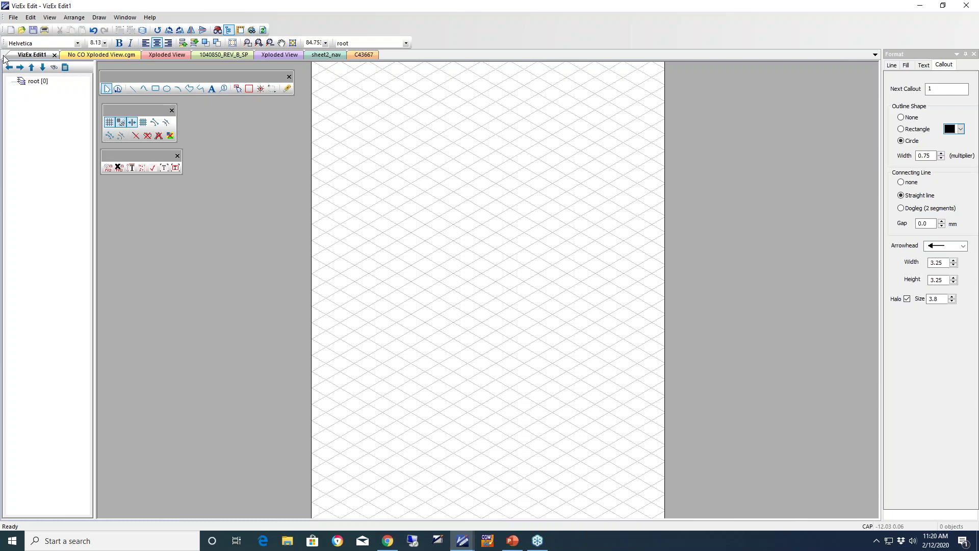
Browse the Computer Graphic Metafile drawings in the VizExEdit Demo folder on the Desktop without opening any of them.
{"action": "left_click", "coordinate": [13, 17]}
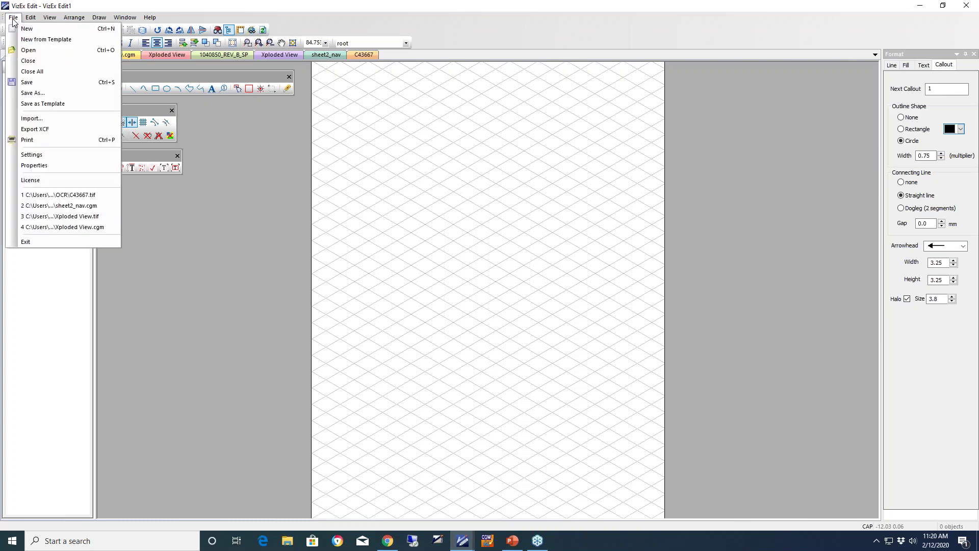
{"action": "left_click", "coordinate": [27, 50]}
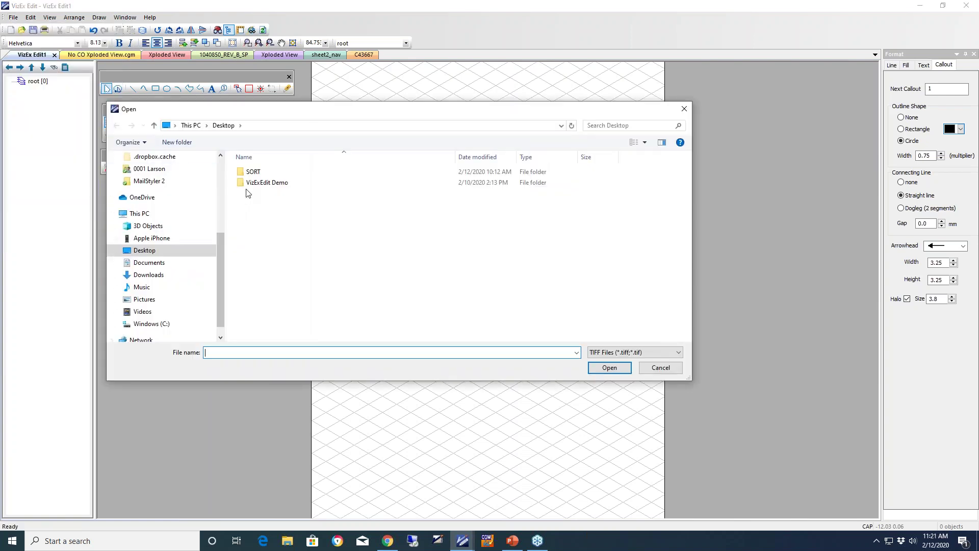
{"action": "double_click", "coordinate": [247, 183]}
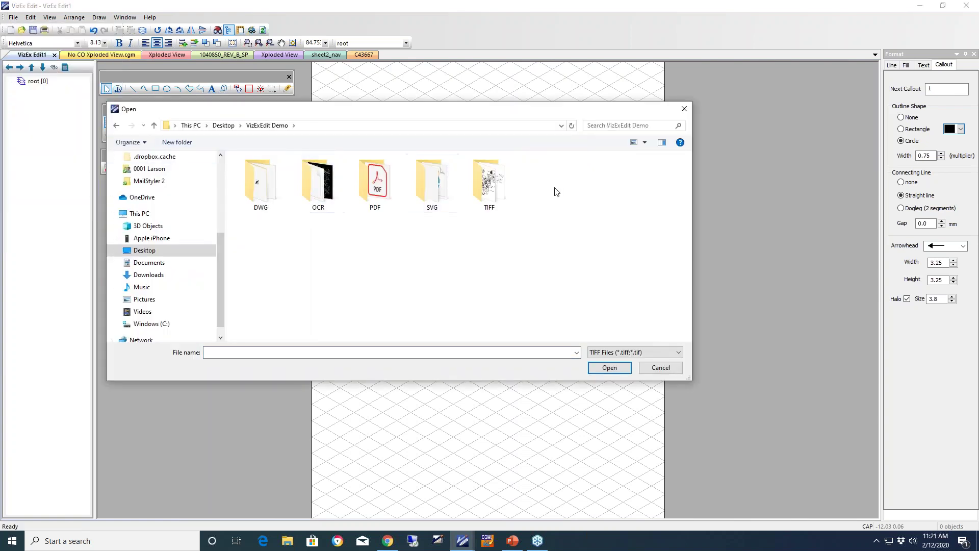
{"action": "left_click", "coordinate": [611, 353]}
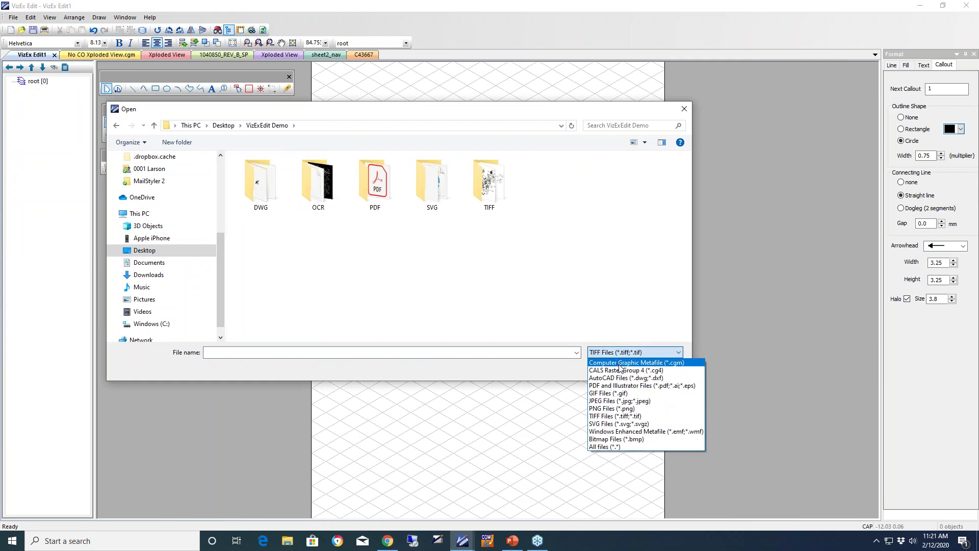
{"action": "left_click", "coordinate": [620, 363]}
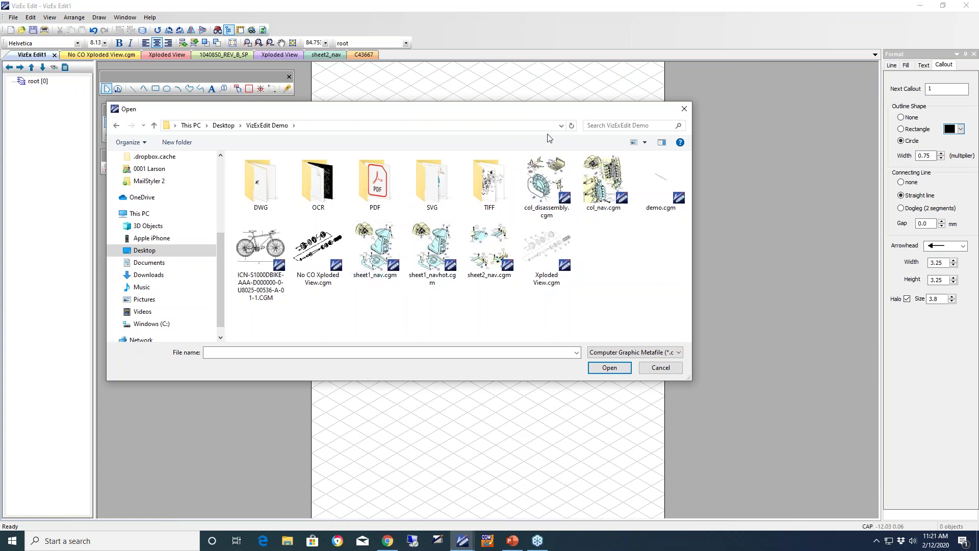
{"action": "left_click", "coordinate": [645, 143]}
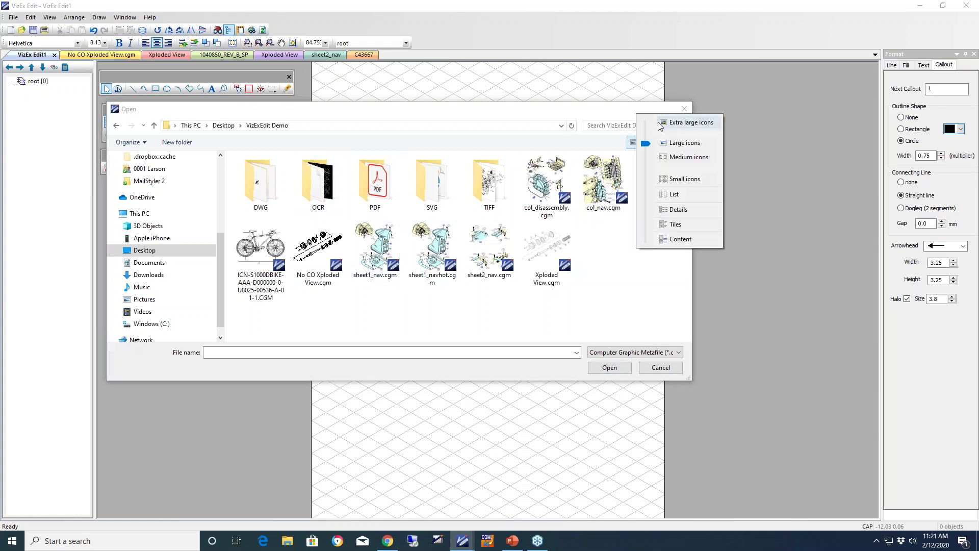
{"action": "left_click", "coordinate": [616, 243]}
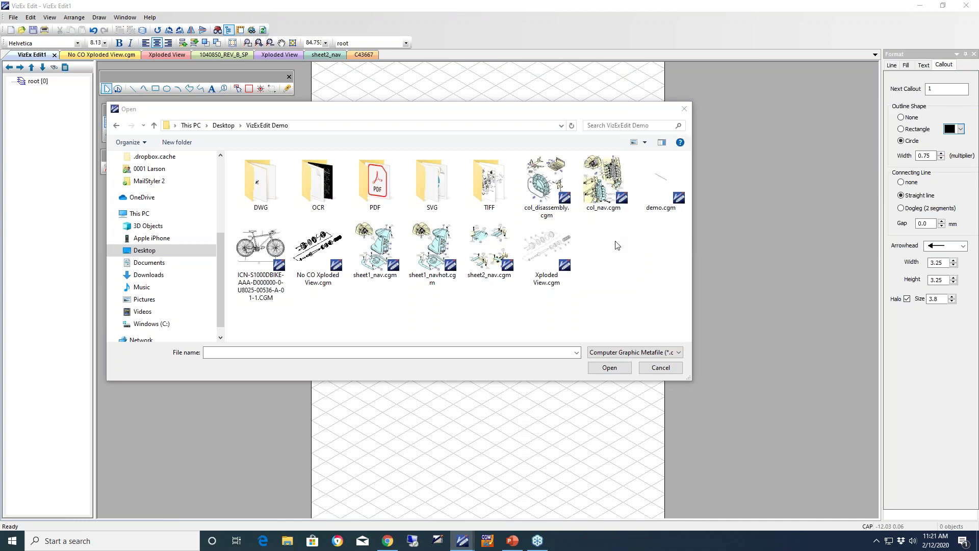
{"action": "left_click", "coordinate": [663, 369]}
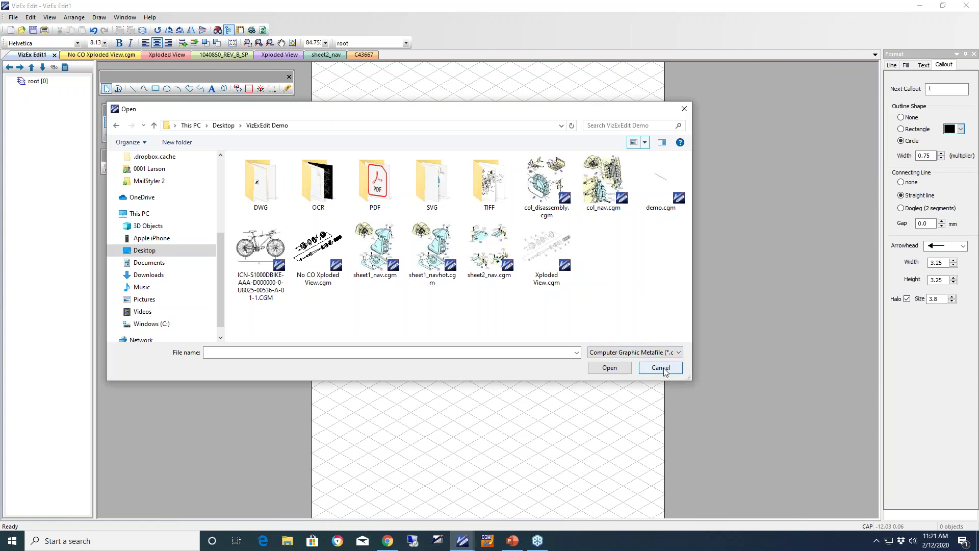
{"action": "left_click", "coordinate": [663, 368]}
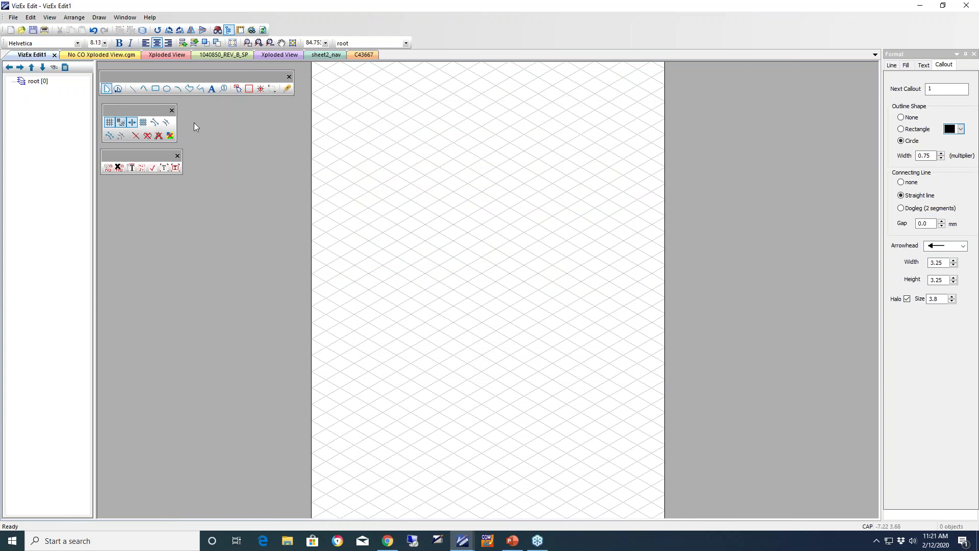
With Snap to Grid on, draw a diagonal line about 50 mm long and a vertical line about 30 mm long on the isometric grid.
{"action": "left_click", "coordinate": [259, 44]}
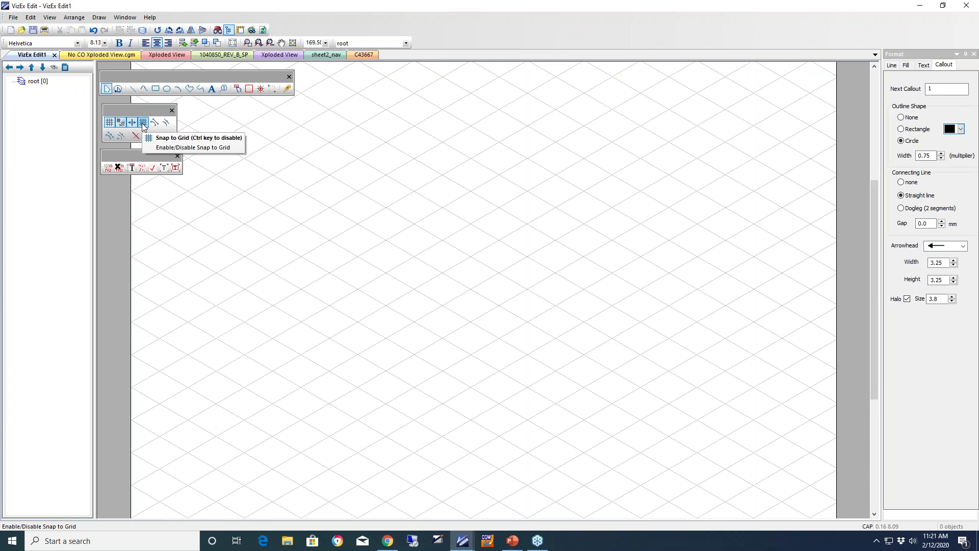
{"action": "left_click", "coordinate": [132, 89]}
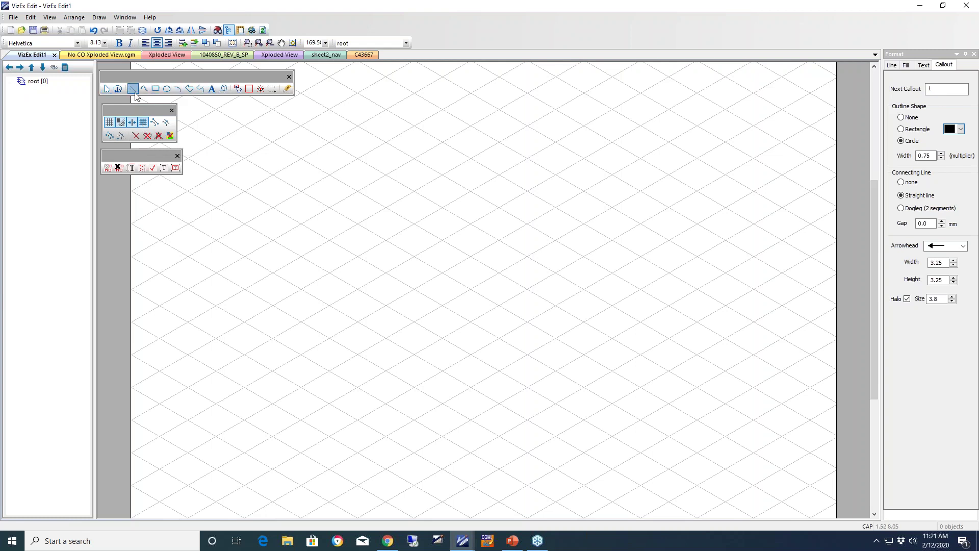
{"action": "left_click", "coordinate": [386, 202]}
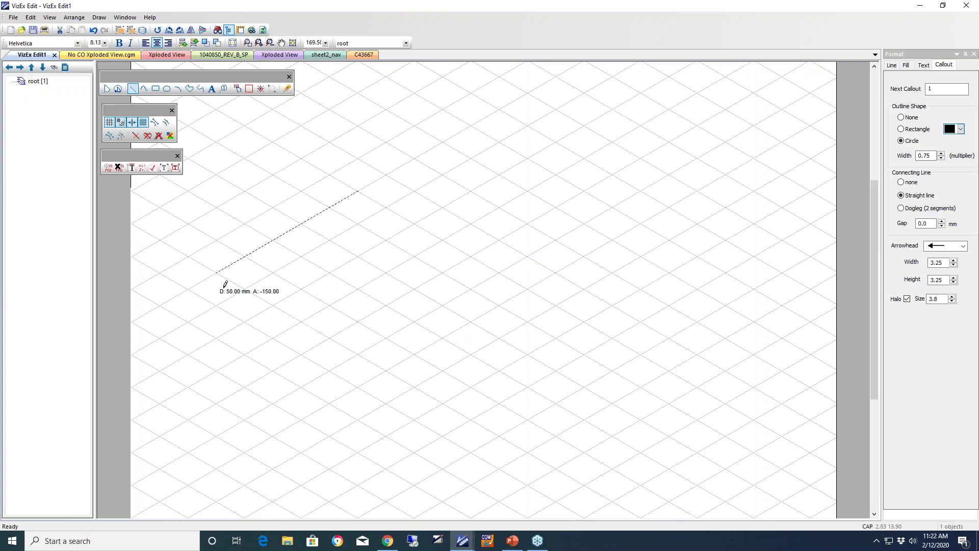
{"action": "left_click", "coordinate": [499, 274]}
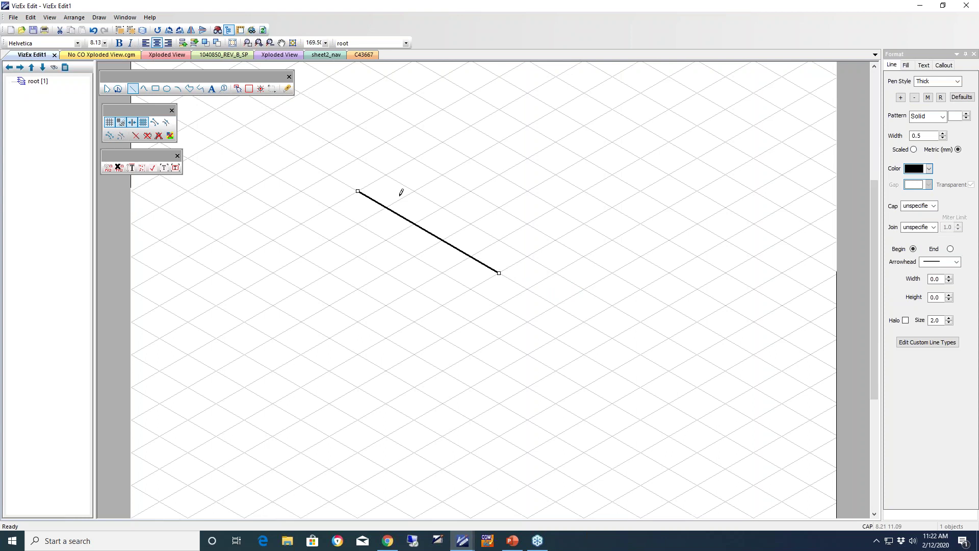
{"action": "left_click", "coordinate": [331, 206]}
{"action": "left_click", "coordinate": [330, 305]}
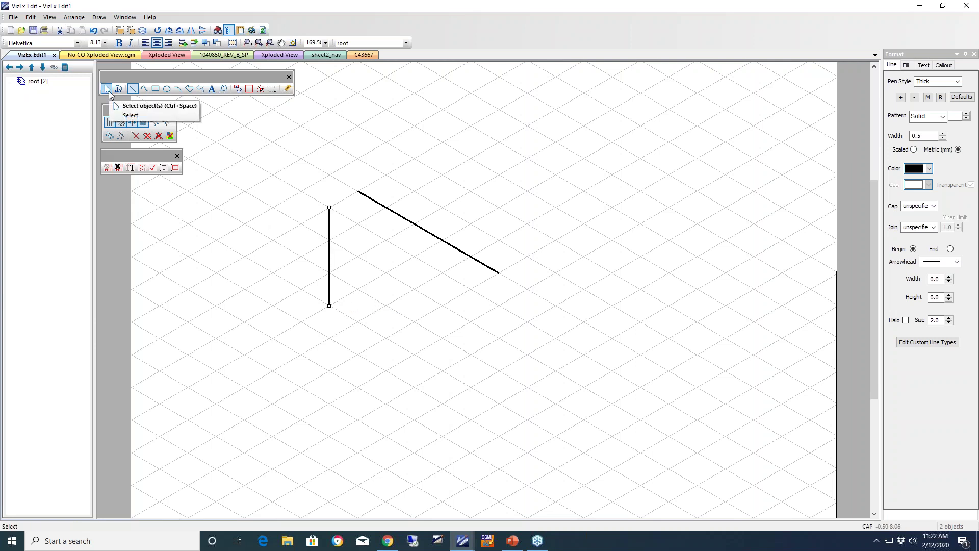
Check the vertical line's length and angle in its element information.
{"action": "left_click", "coordinate": [107, 89]}
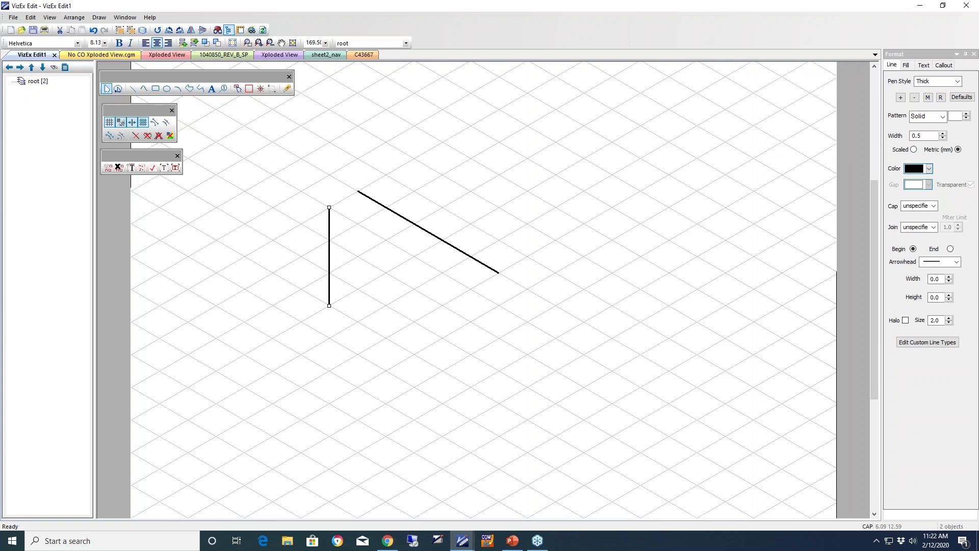
{"action": "right_click", "coordinate": [330, 246]}
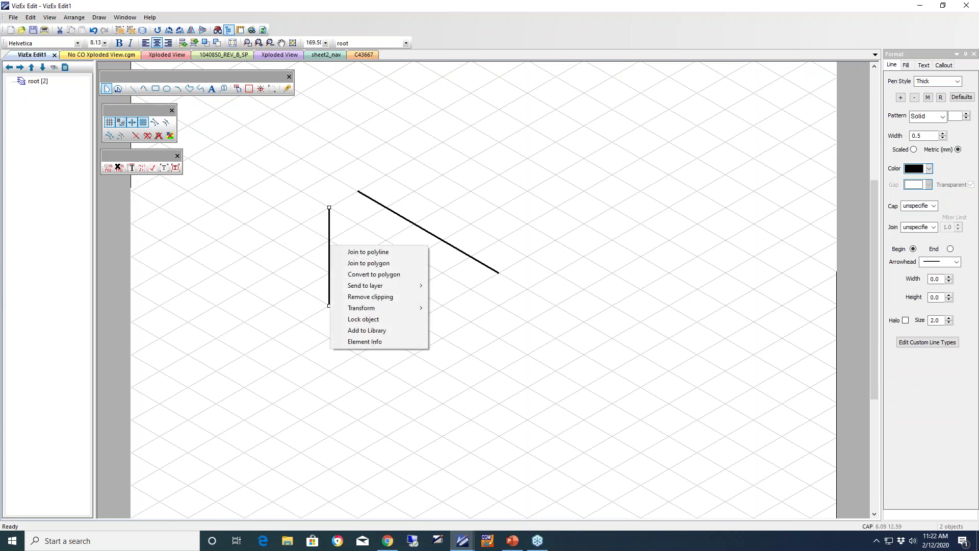
{"action": "left_click", "coordinate": [397, 340]}
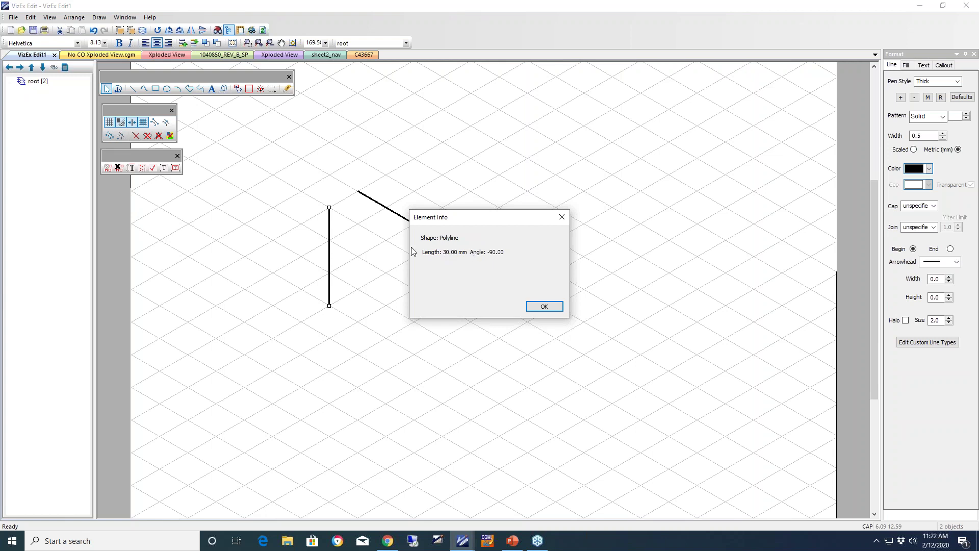
{"action": "left_click", "coordinate": [544, 307]}
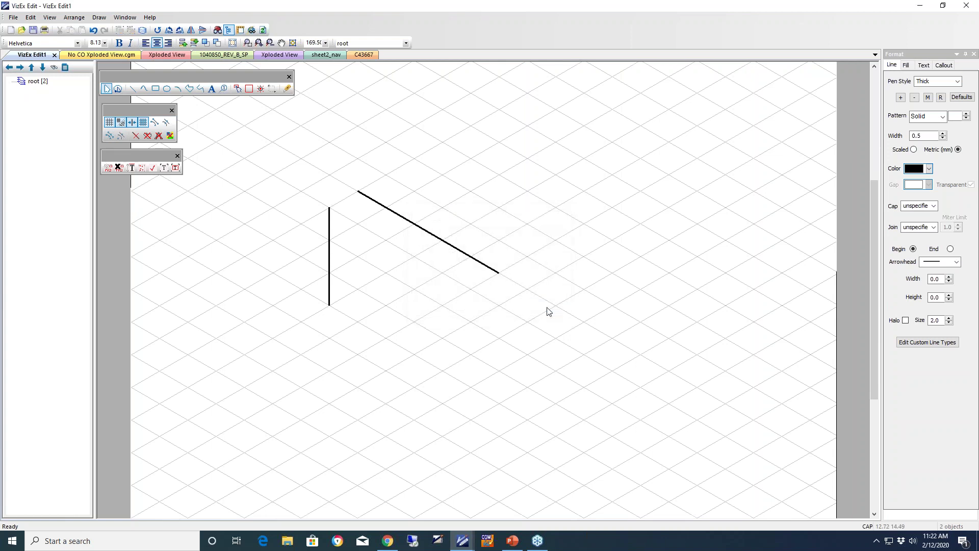
Draw a four-by-four-cell rectangle on the isometric grid below the diagonal line, and a four-by-four-cell square on the orthogonal grid to its right.
{"action": "left_click", "coordinate": [156, 89]}
{"action": "left_click_drag", "start_coordinate": [386, 273], "coordinate": [504, 464]}
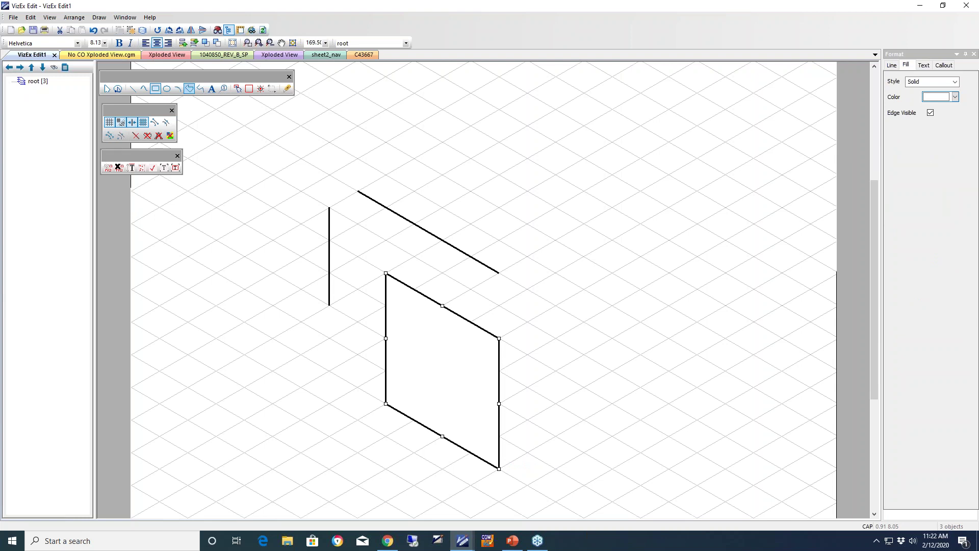
{"action": "left_click", "coordinate": [123, 124]}
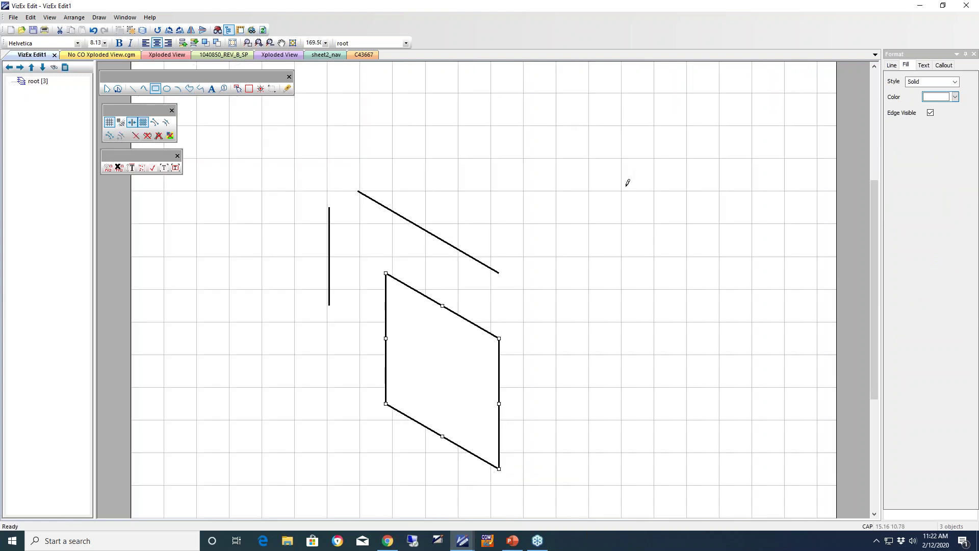
{"action": "left_click_drag", "start_coordinate": [622, 191], "coordinate": [752, 321]}
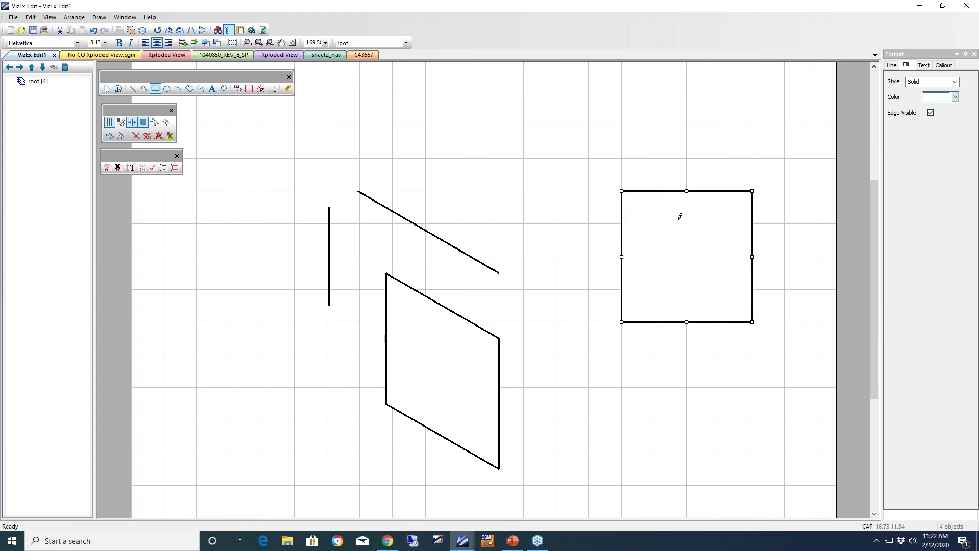
Restore the isometric grid and draw isometric ellipses in the middle of the isometric rectangle and in the empty area to its left.
{"action": "left_click", "coordinate": [121, 124]}
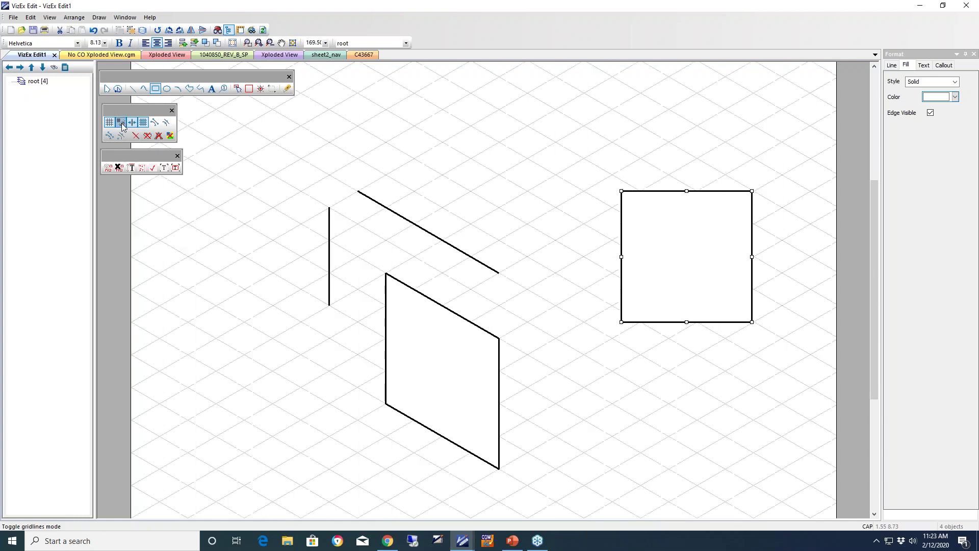
{"action": "left_click", "coordinate": [167, 90]}
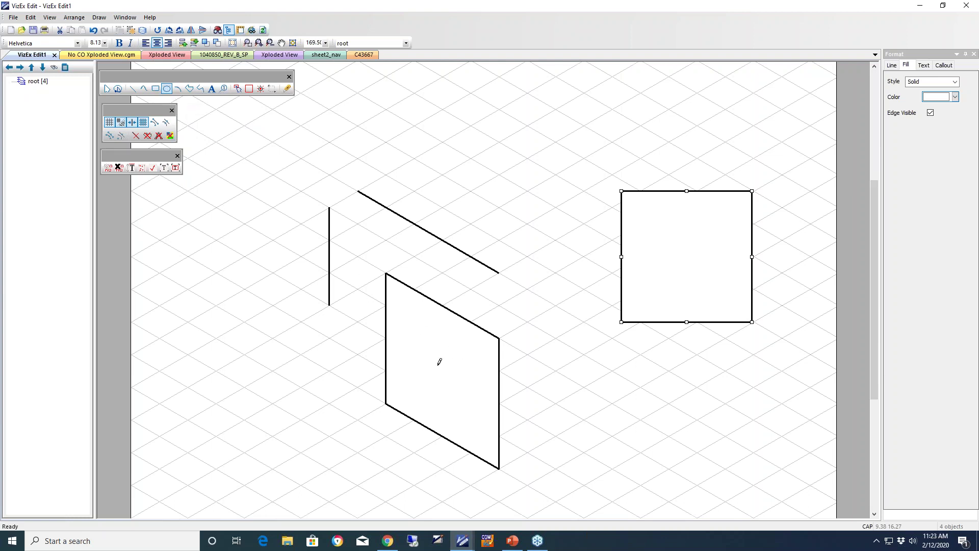
{"action": "left_click_drag", "start_coordinate": [442, 366], "coordinate": [460, 391]}
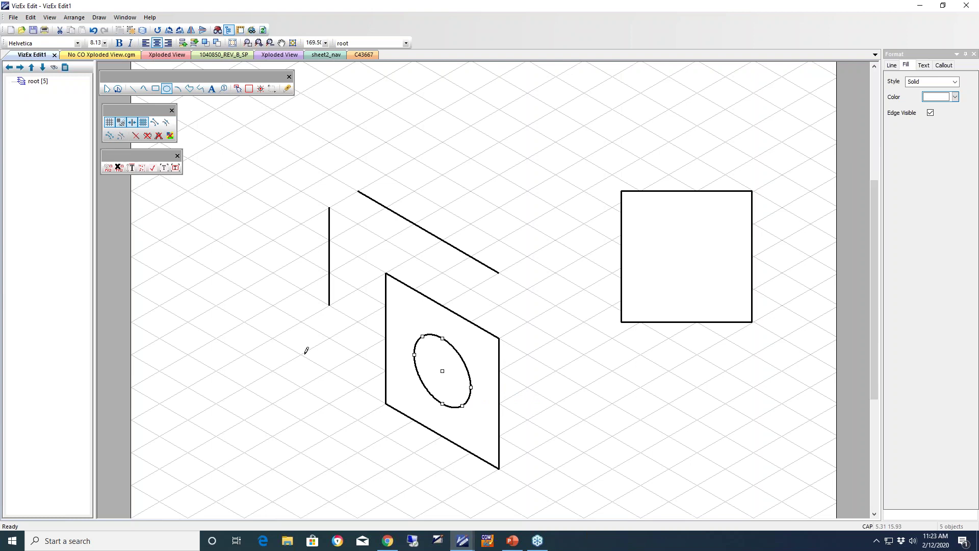
{"action": "left_click_drag", "start_coordinate": [303, 350], "coordinate": [235, 344]}
{"action": "left_click_drag", "start_coordinate": [280, 381], "coordinate": [303, 371]}
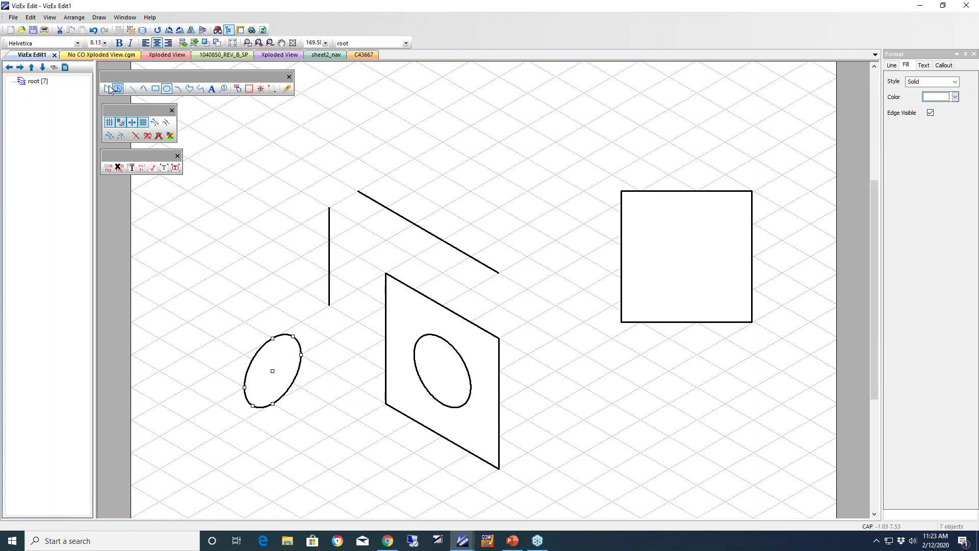
Lasso-select the two lines, the isometric rectangle and both ellipses, and clear the selection.
{"action": "left_click", "coordinate": [118, 88]}
{"action": "mouse_move", "coordinate": [239, 215]}
{"action": "left_mouse_down"}
{"action": "mouse_move", "coordinate": [273, 166]}
{"action": "mouse_move", "coordinate": [401, 154]}
{"action": "mouse_move", "coordinate": [510, 216]}
{"action": "mouse_move", "coordinate": [558, 290]}
{"action": "mouse_move", "coordinate": [558, 399]}
{"action": "mouse_move", "coordinate": [546, 463]}
{"action": "mouse_move", "coordinate": [507, 495]}
{"action": "mouse_move", "coordinate": [254, 474]}
{"action": "mouse_move", "coordinate": [191, 354]}
{"action": "mouse_move", "coordinate": [255, 242]}
{"action": "mouse_move", "coordinate": [262, 162]}
{"action": "left_mouse_up"}
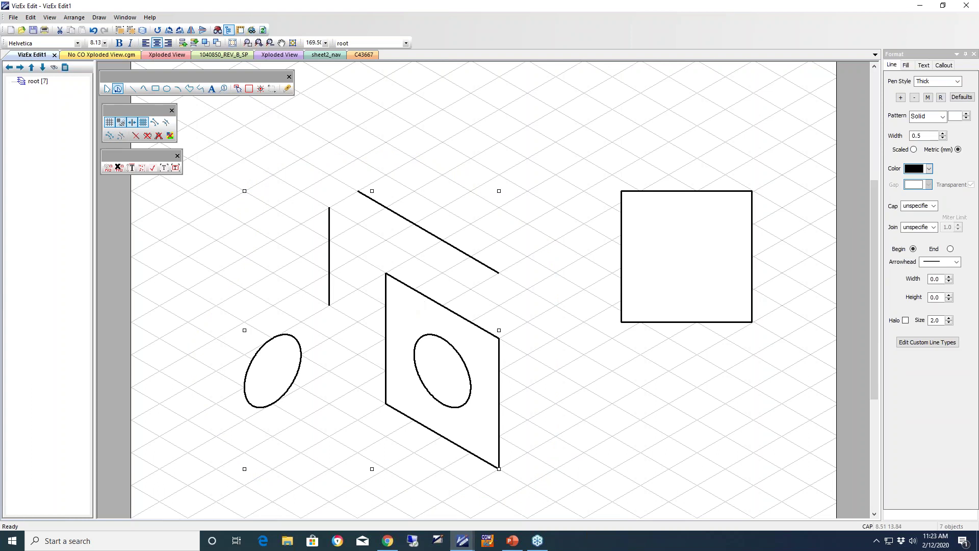
{"action": "left_click", "coordinate": [515, 147]}
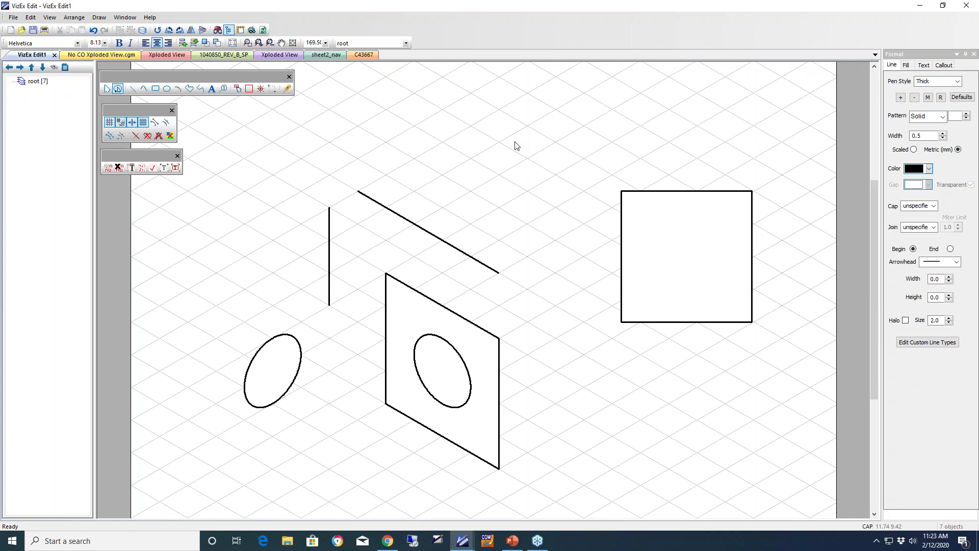
Switch to the No CO Xploded View.cgm drawing and review its callout settings for numbering, outline shape, connecting line and hotspots.
{"action": "left_click", "coordinate": [96, 54]}
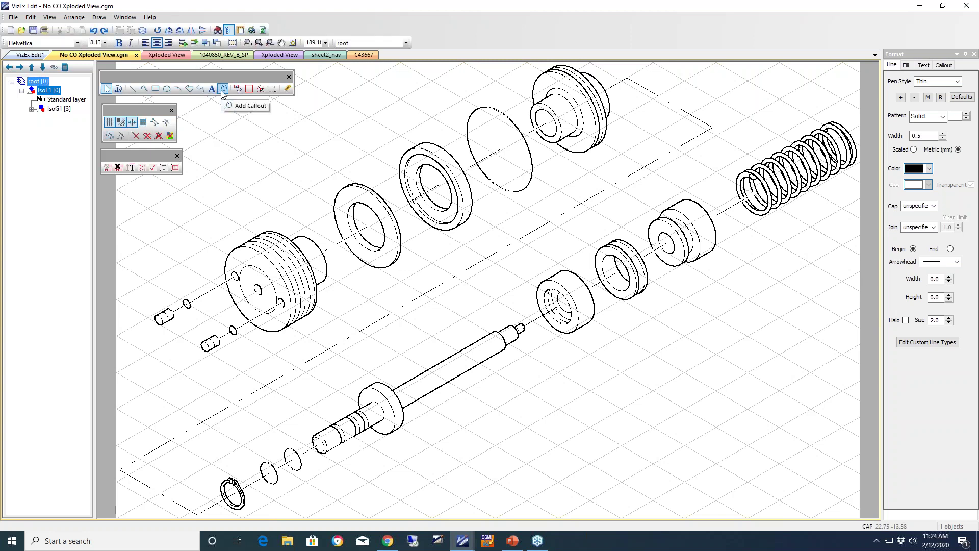
{"action": "left_click", "coordinate": [30, 17]}
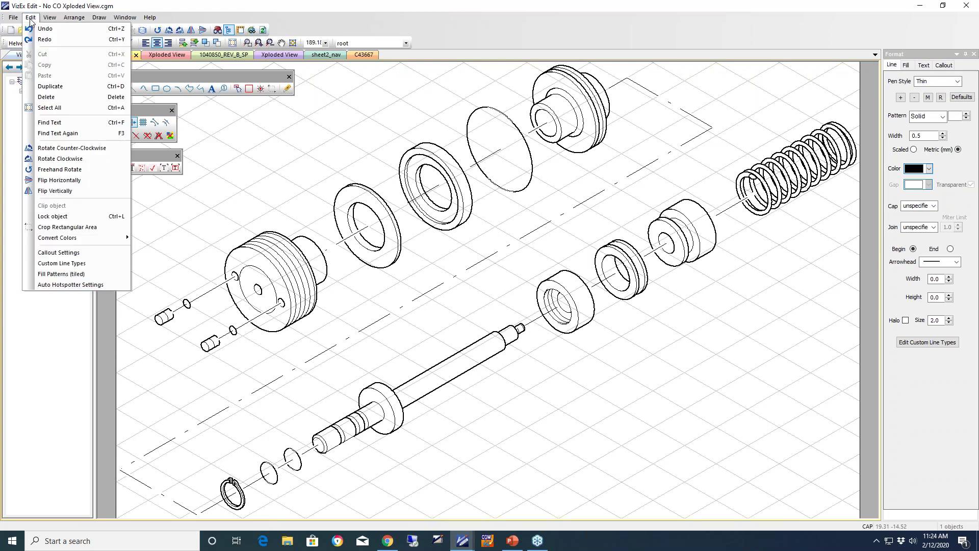
{"action": "left_click", "coordinate": [51, 253]}
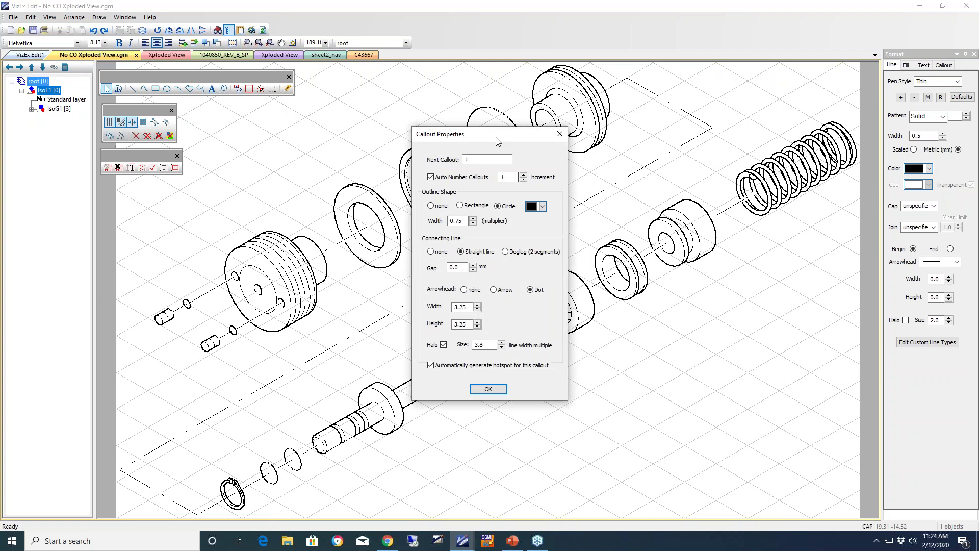
{"action": "left_click_drag", "start_coordinate": [494, 136], "coordinate": [473, 117]}
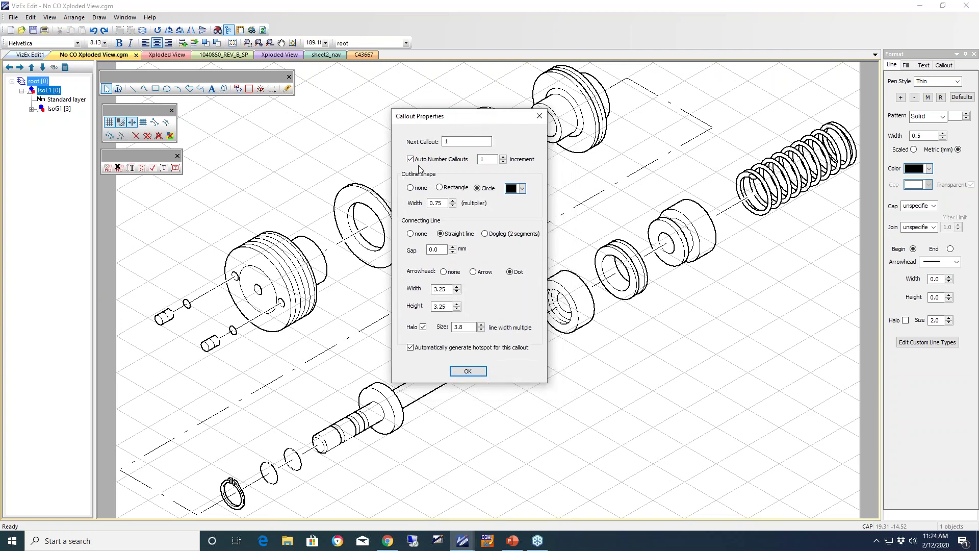
{"action": "left_click", "coordinate": [453, 142]}
{"action": "left_click", "coordinate": [468, 371]}
Add callouts 1 to 5 to the threaded housing, the two rings, the upper flanged part and the collar beside the spring.
{"action": "left_click", "coordinate": [223, 89]}
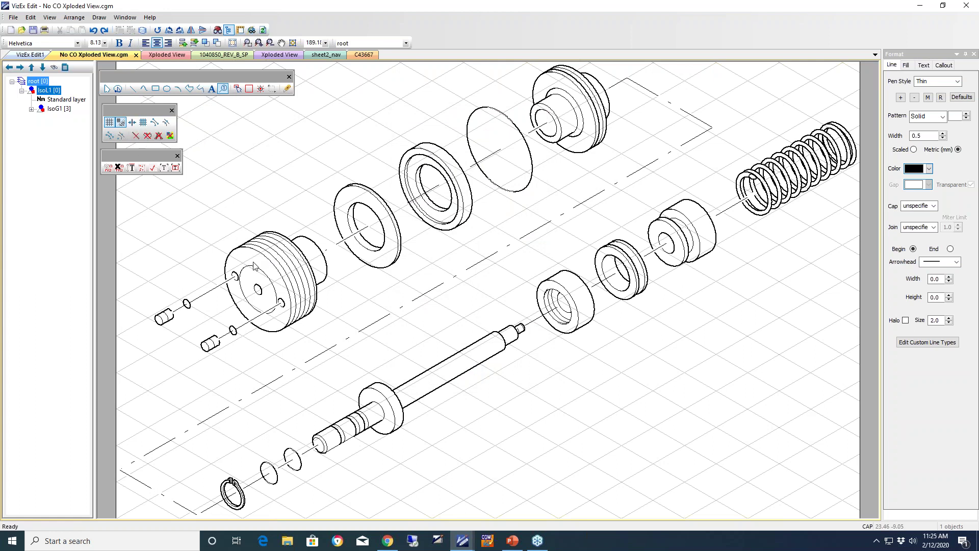
{"action": "left_click_drag", "start_coordinate": [238, 254], "coordinate": [207, 179]}
{"action": "left_click_drag", "start_coordinate": [348, 198], "coordinate": [279, 136]}
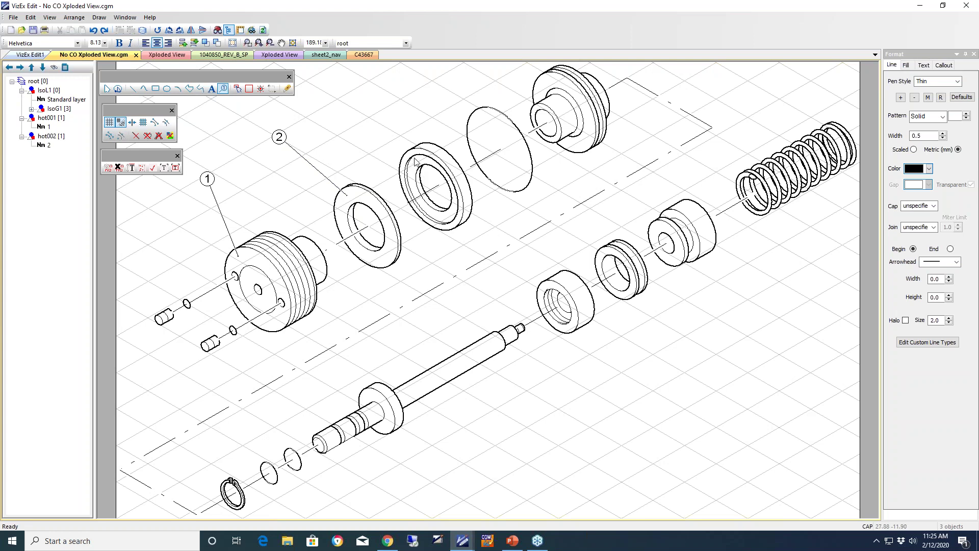
{"action": "left_click_drag", "start_coordinate": [414, 162], "coordinate": [347, 92]}
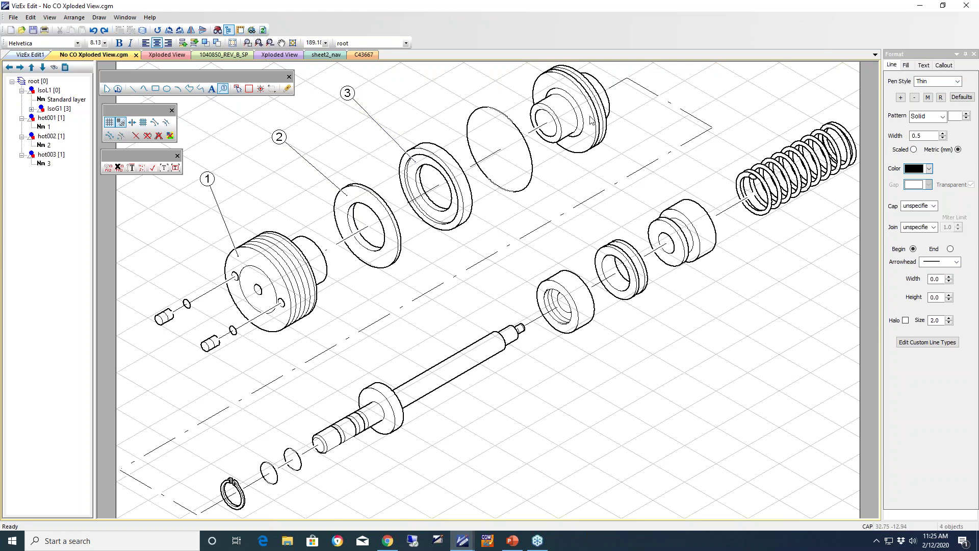
{"action": "left_click_drag", "start_coordinate": [588, 107], "coordinate": [719, 81]}
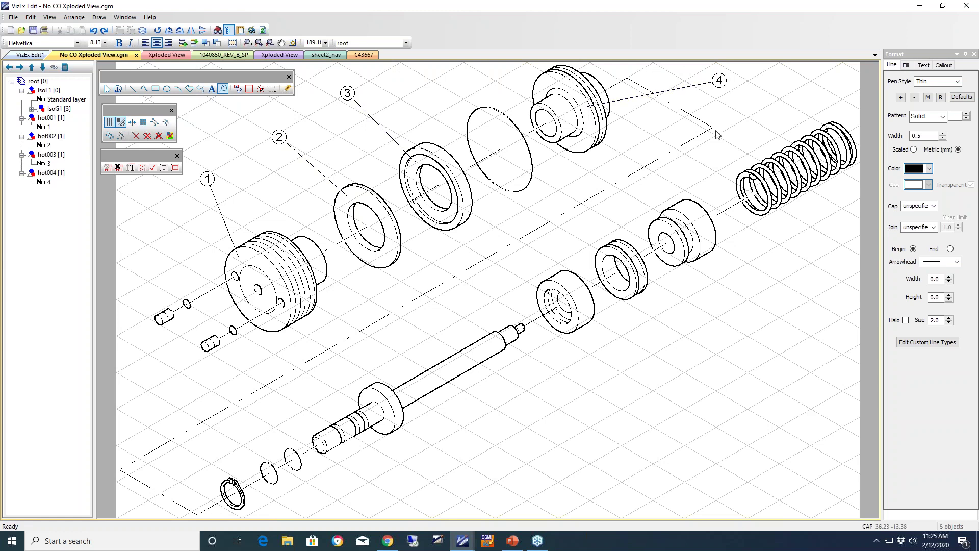
{"action": "left_click_drag", "start_coordinate": [712, 244], "coordinate": [735, 330]}
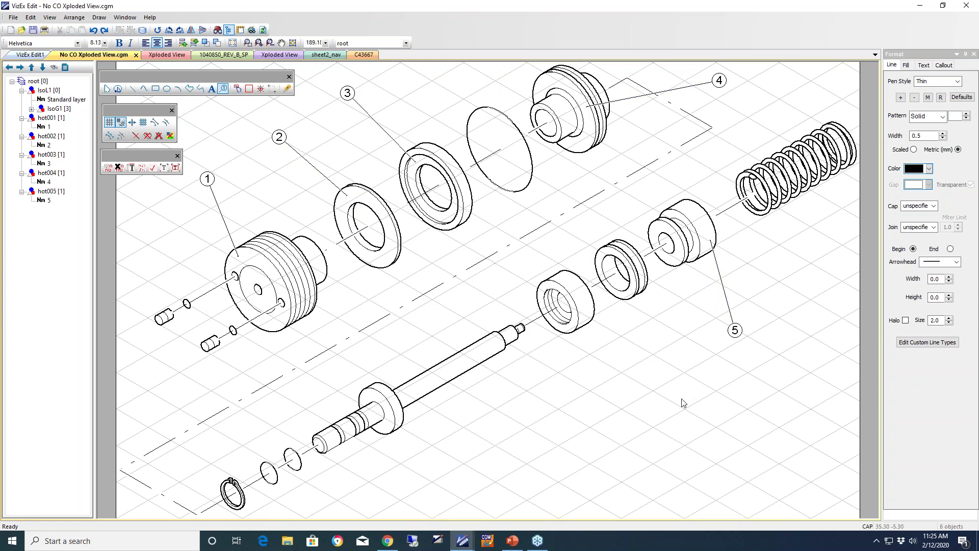
Highlight the callout hotspots and try a screentip of 1 in the properties of hotspot hot001.
{"action": "left_click", "coordinate": [216, 30]}
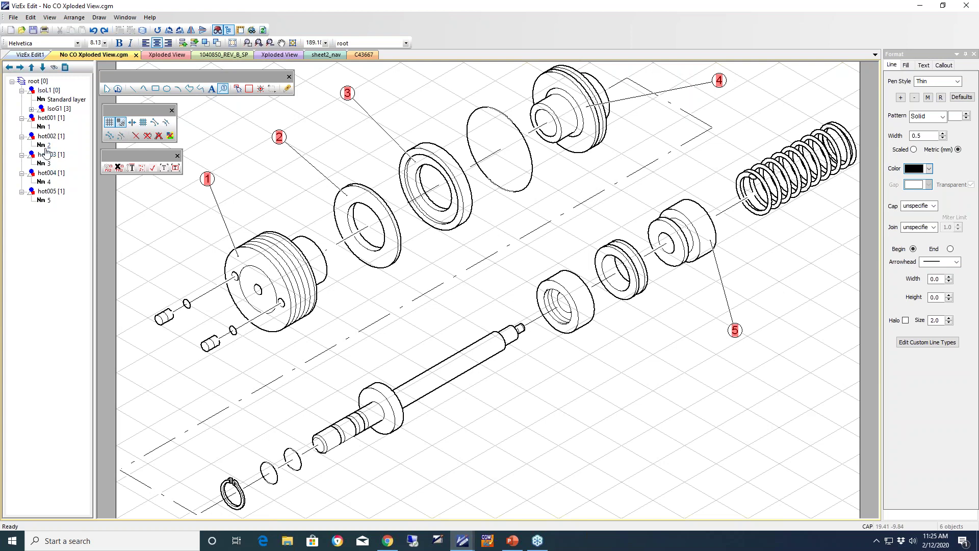
{"action": "right_click", "coordinate": [55, 119]}
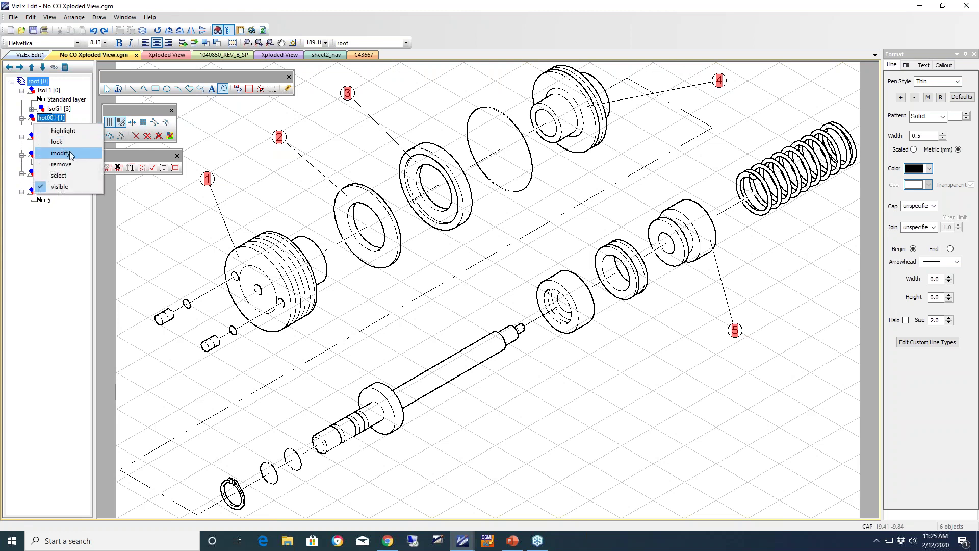
{"action": "left_click", "coordinate": [70, 153]}
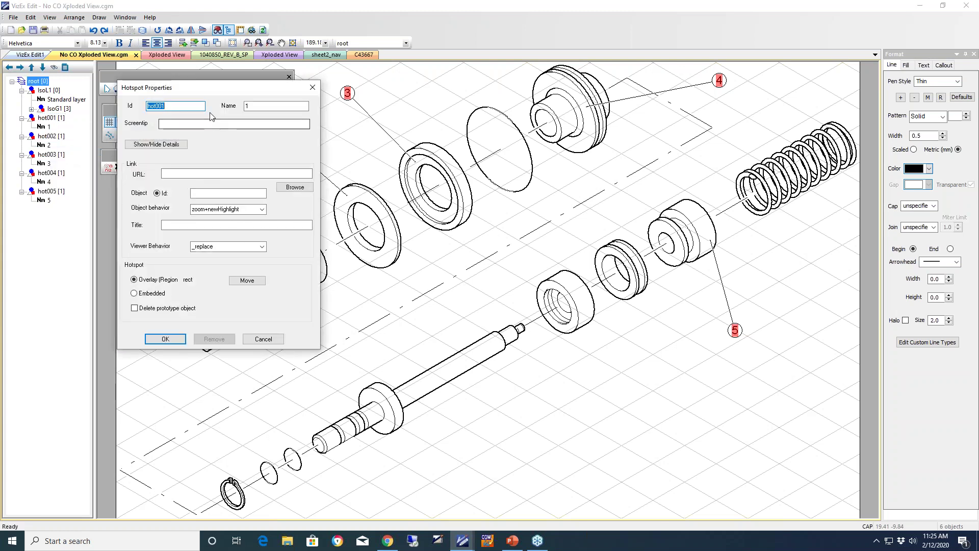
{"action": "left_click", "coordinate": [186, 125]}
{"action": "type", "text": "1"}
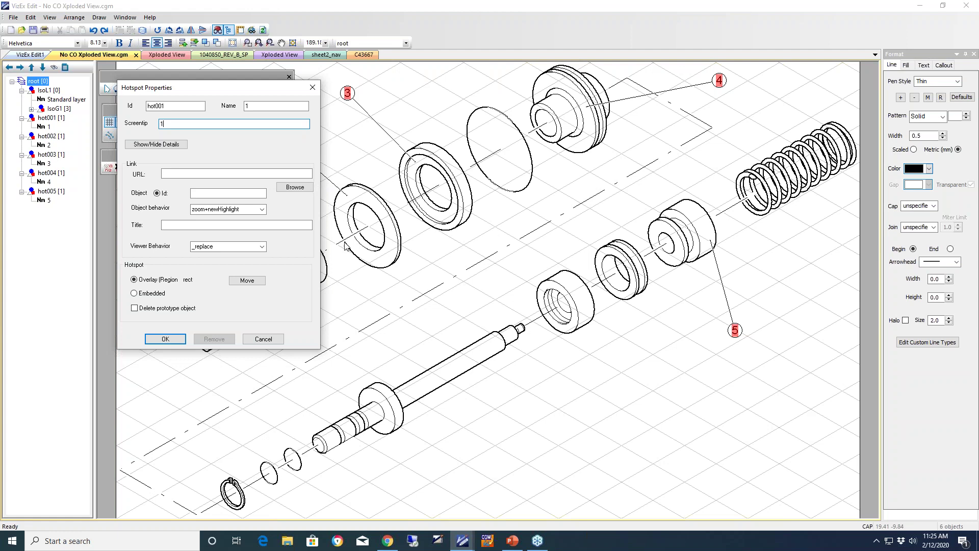
{"action": "left_click", "coordinate": [269, 341]}
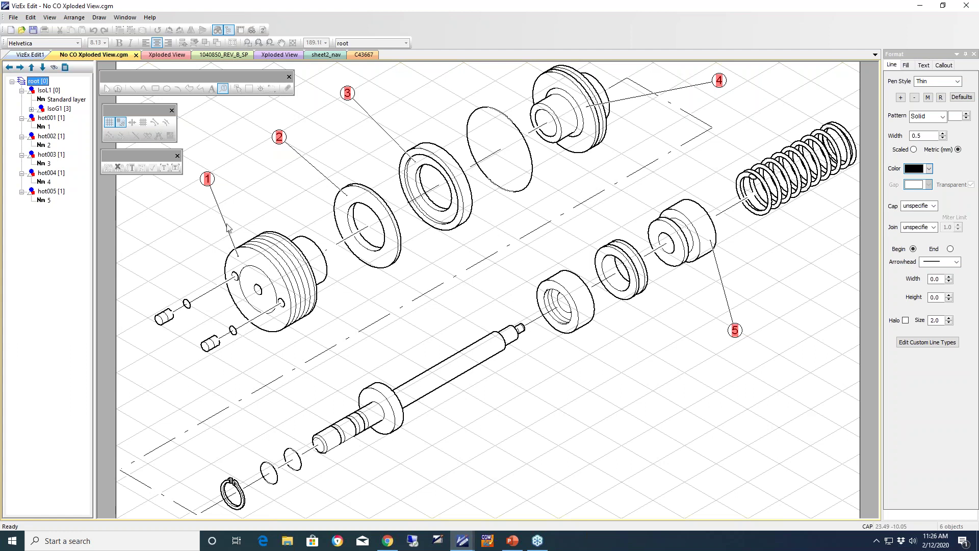
{"action": "left_click", "coordinate": [228, 122]}
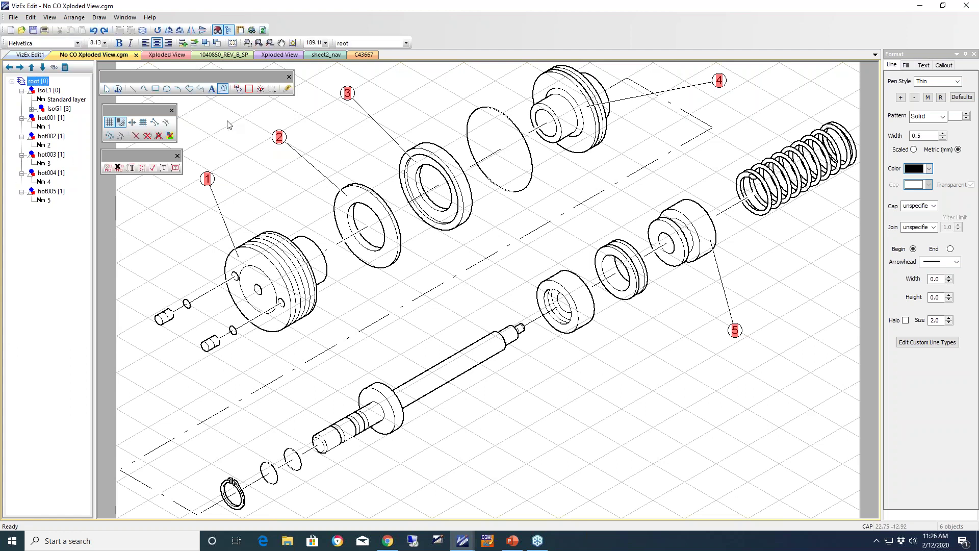
{"action": "key", "text": "Escape"}
In the first Xploded View drawing, insert the isoarrnw FWD arrow from the S1000D library below callout 6.
{"action": "left_click", "coordinate": [165, 55]}
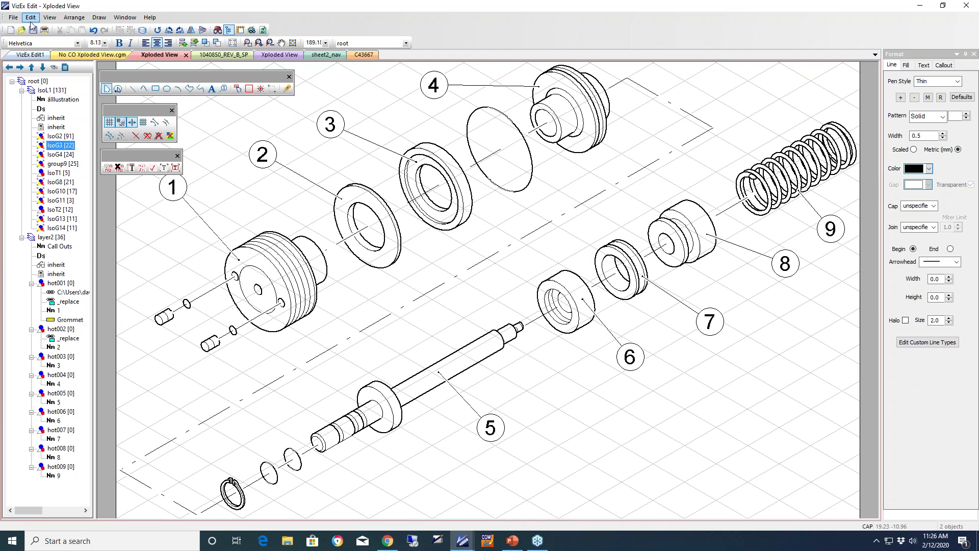
{"action": "left_click", "coordinate": [50, 18]}
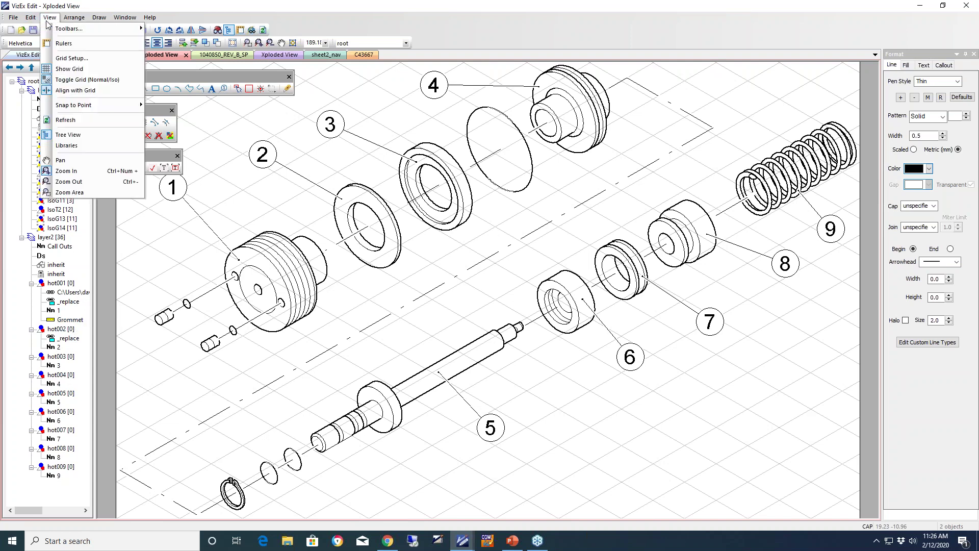
{"action": "left_click", "coordinate": [67, 147]}
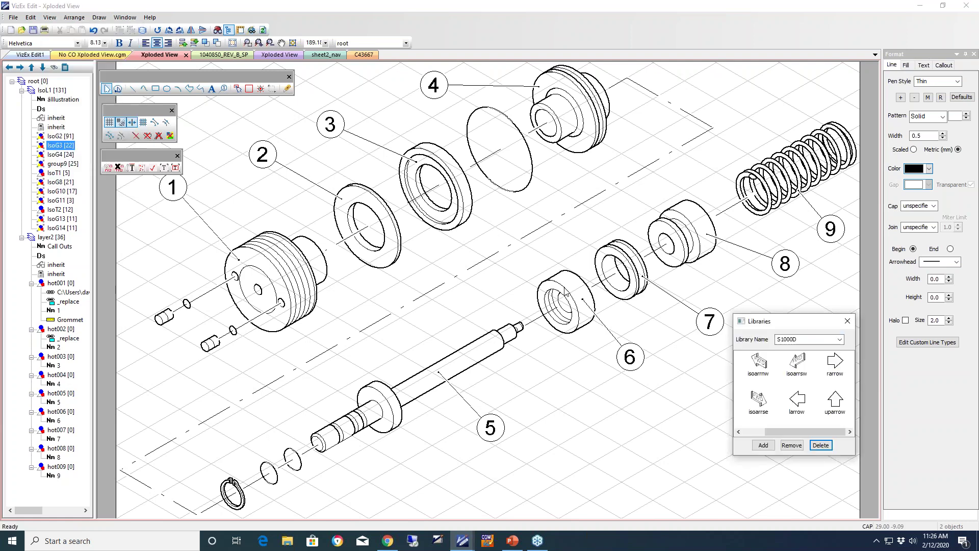
{"action": "left_click_drag", "start_coordinate": [803, 326], "coordinate": [817, 326]}
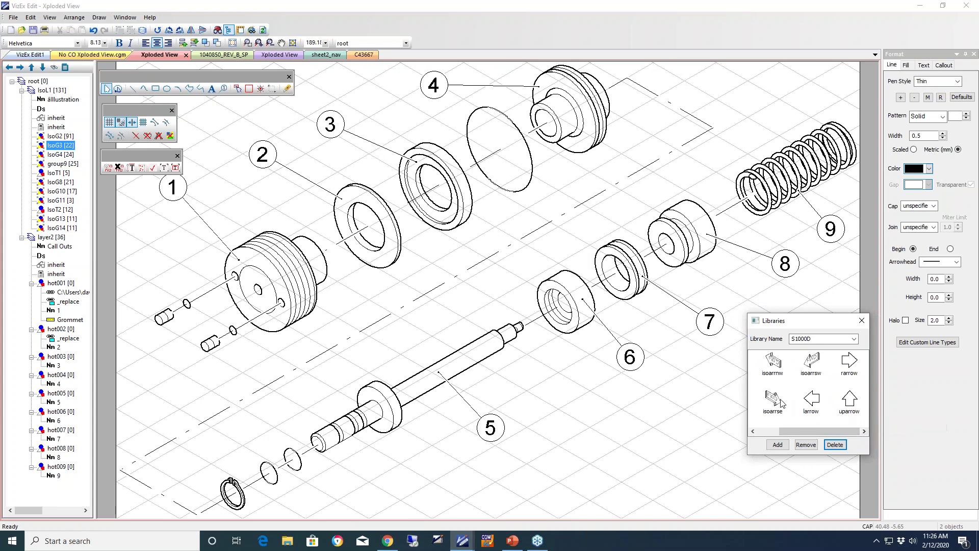
{"action": "left_click", "coordinate": [777, 361]}
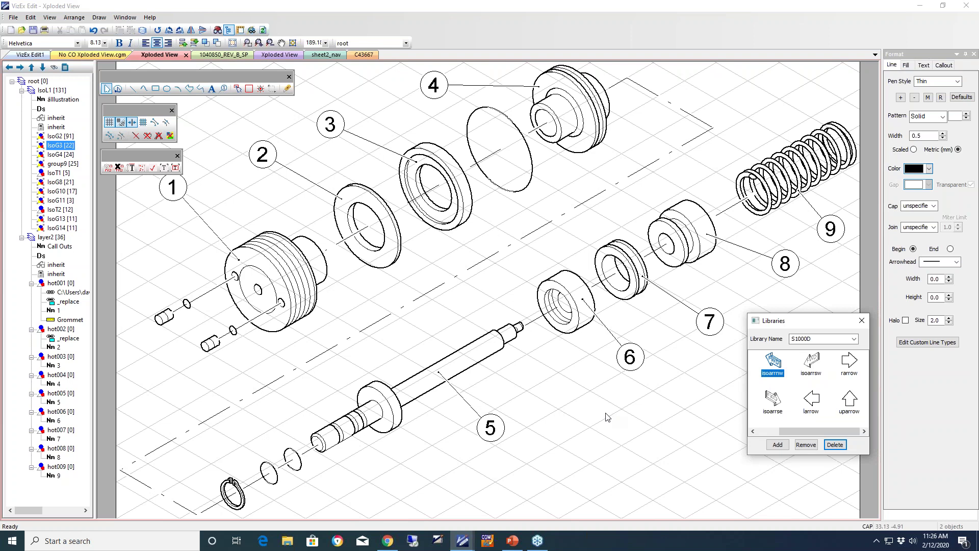
{"action": "left_click", "coordinate": [622, 406]}
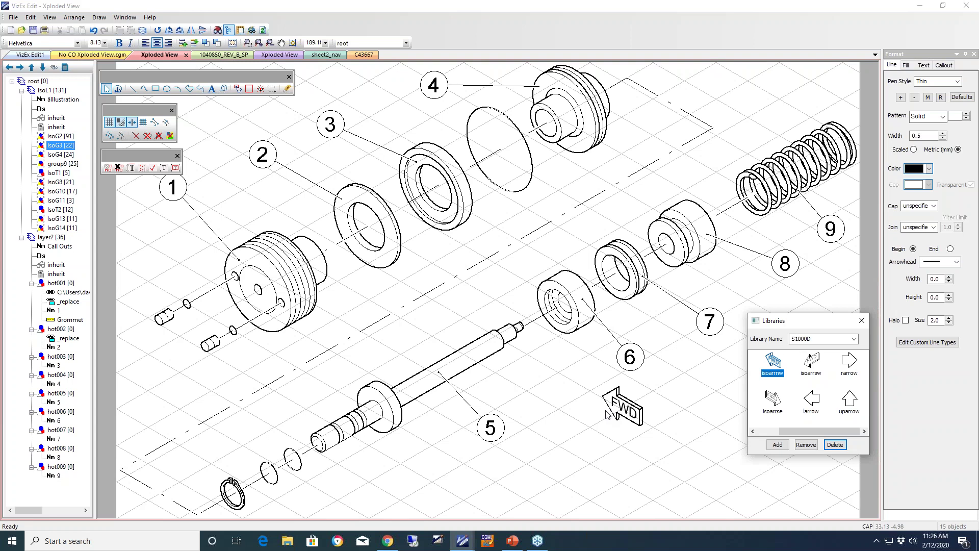
Enlarge the FWD arrow to roughly twice its size, extending it down and to the left.
{"action": "left_click_drag", "start_coordinate": [590, 369], "coordinate": [674, 450]}
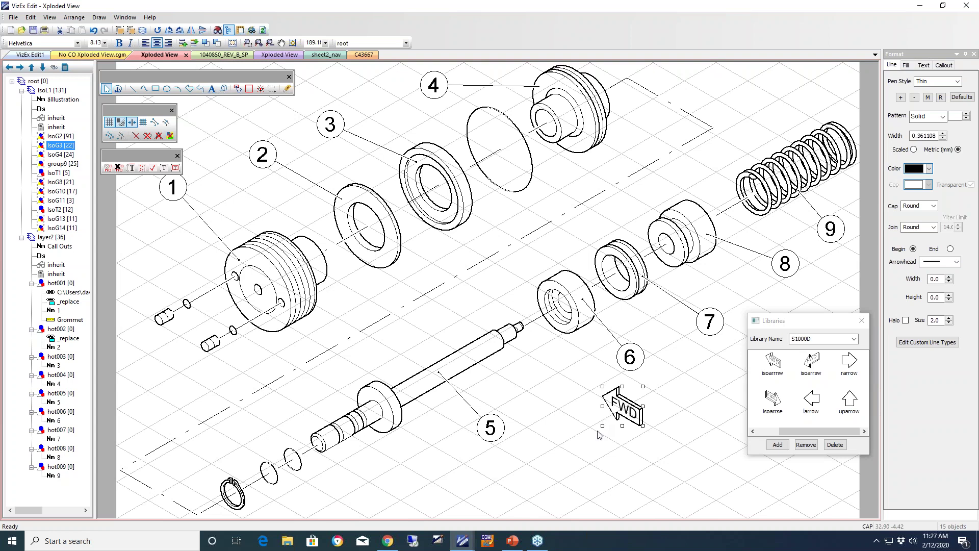
{"action": "left_click_drag", "start_coordinate": [603, 425], "coordinate": [567, 459]}
{"action": "left_click", "coordinate": [686, 450]}
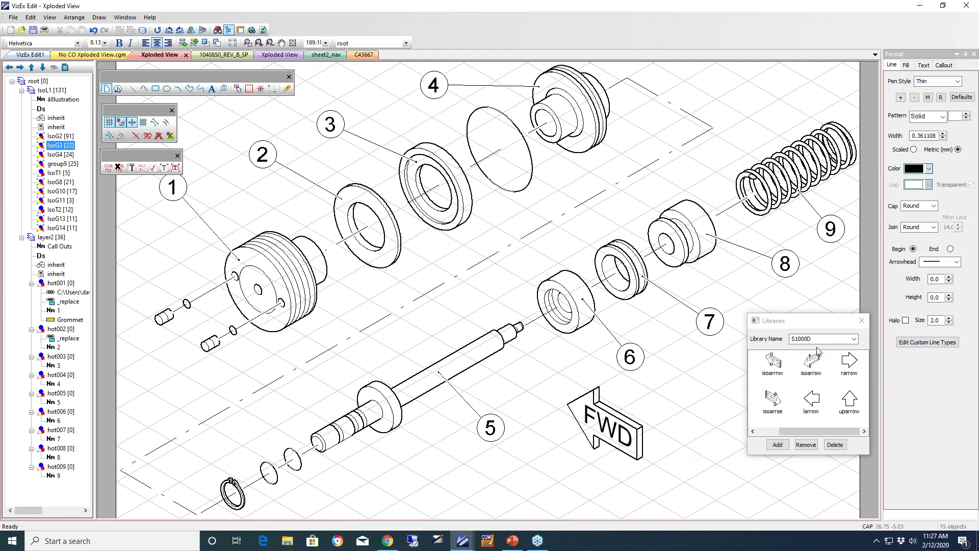
Create a new symbol library named Parts and make it the active library.
{"action": "left_click", "coordinate": [797, 326]}
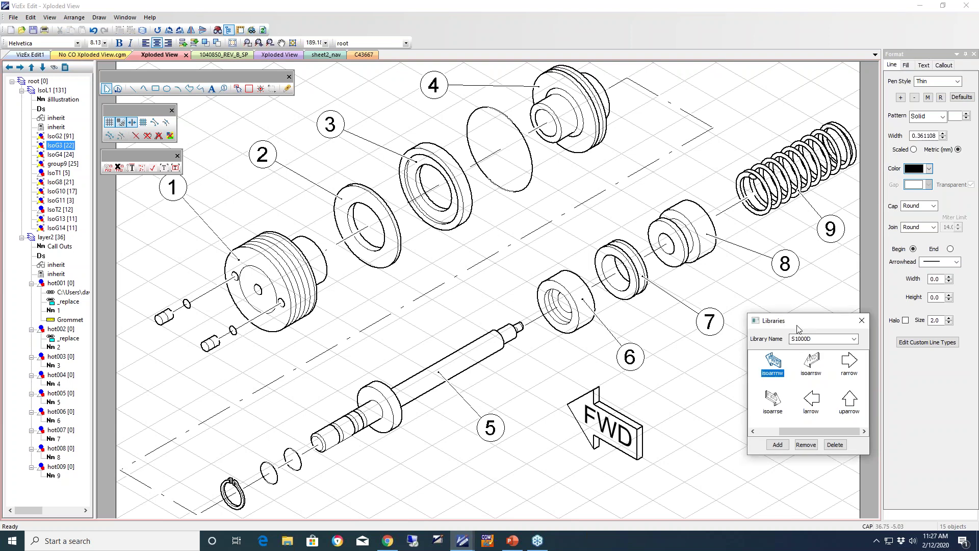
{"action": "left_click", "coordinate": [778, 444]}
{"action": "left_click", "coordinate": [801, 383]}
{"action": "type", "text": "pARTS"}
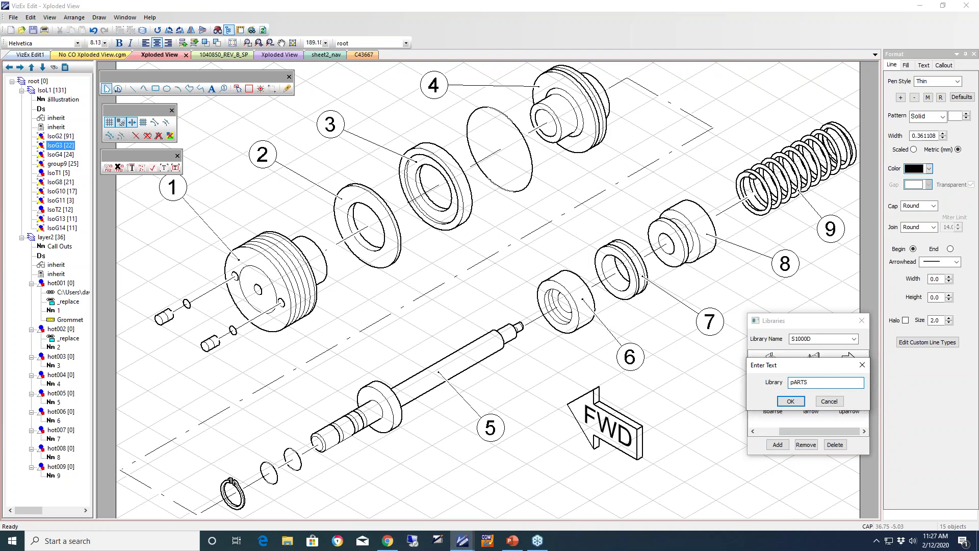
{"action": "key", "text": "BackSpace"}
{"action": "key", "text": "BackSpace"}
{"action": "key", "text": "BackSpace"}
{"action": "key", "text": "BackSpace"}
{"action": "key", "text": "BackSpace"}
{"action": "type", "text": "Parts"}
{"action": "left_click", "coordinate": [793, 403]}
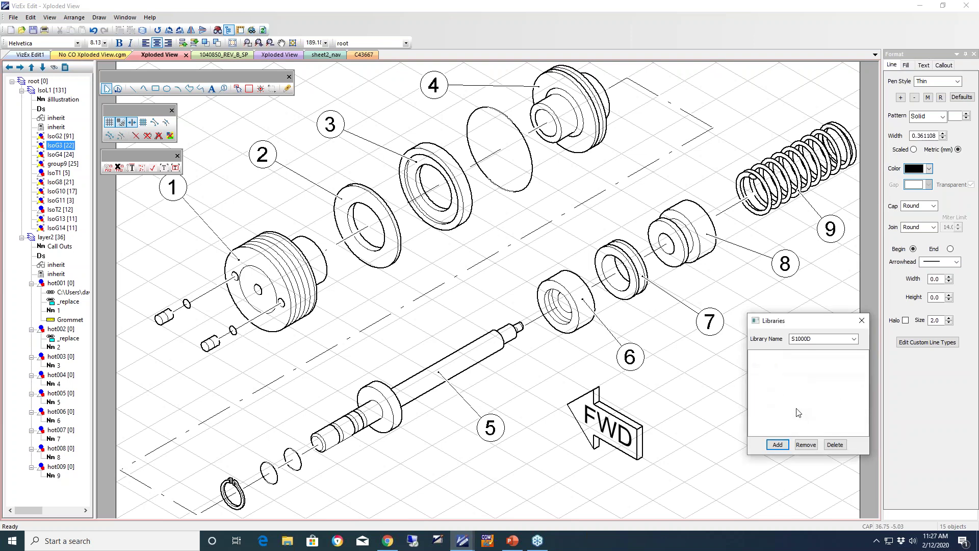
{"action": "left_click", "coordinate": [835, 341]}
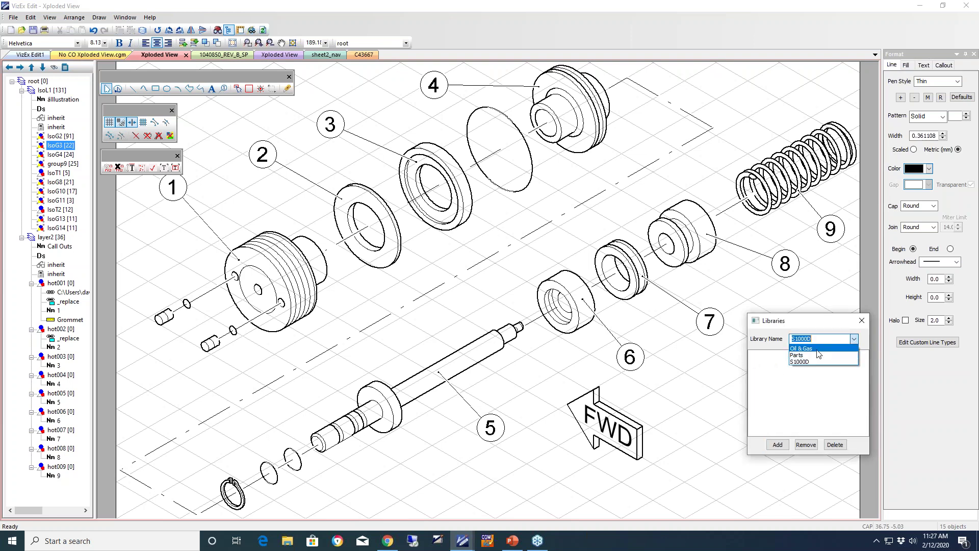
{"action": "left_click", "coordinate": [814, 355]}
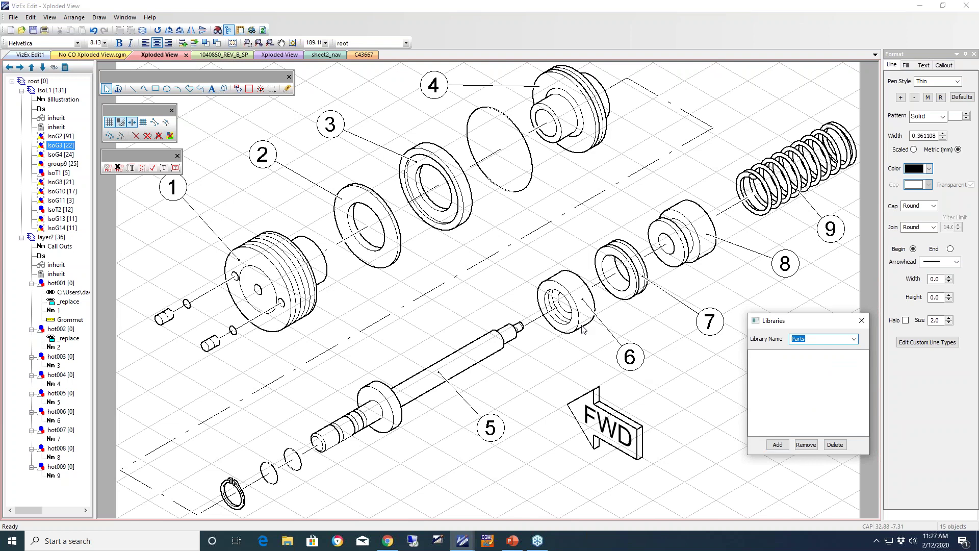
Add the part labelled by callout 6 to the Parts library as an item named bearing.
{"action": "left_click", "coordinate": [571, 337]}
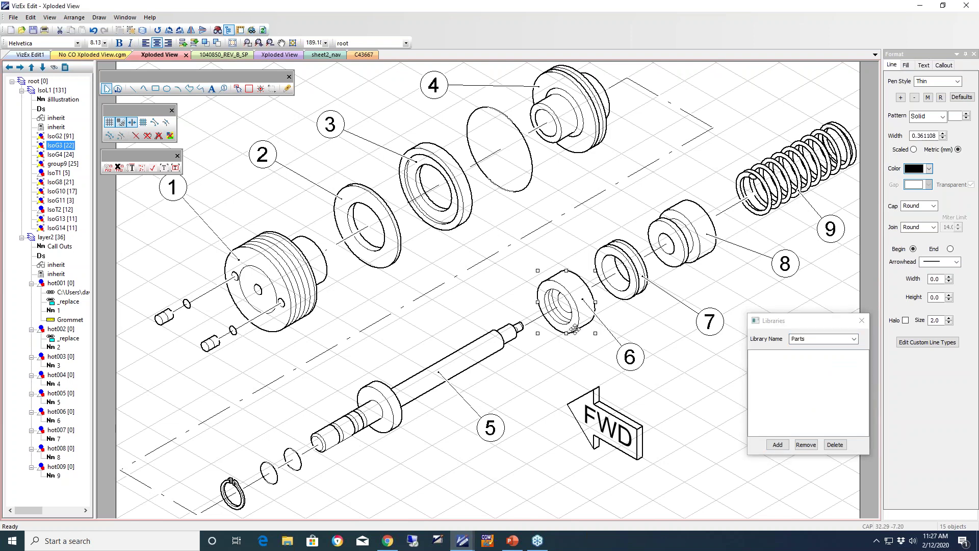
{"action": "right_click", "coordinate": [575, 329]}
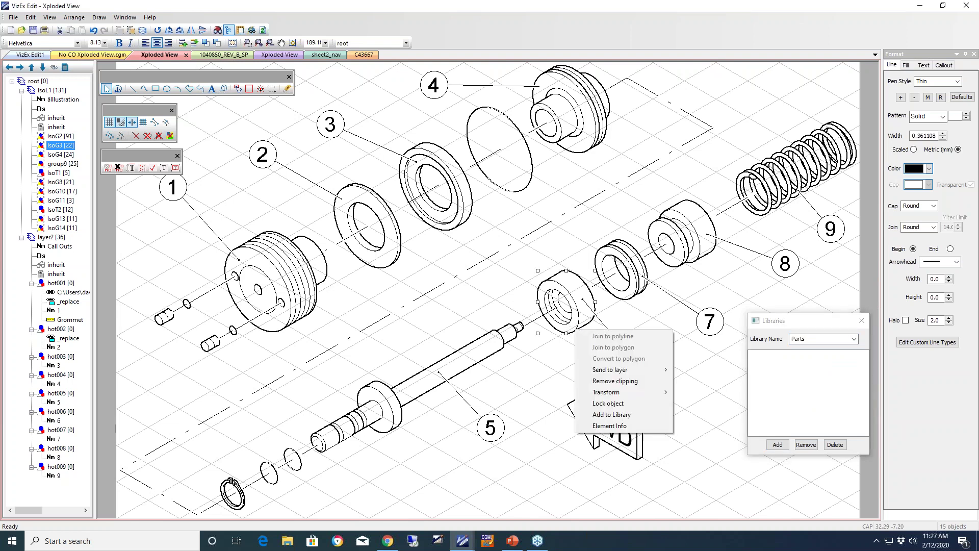
{"action": "left_click", "coordinate": [613, 414]}
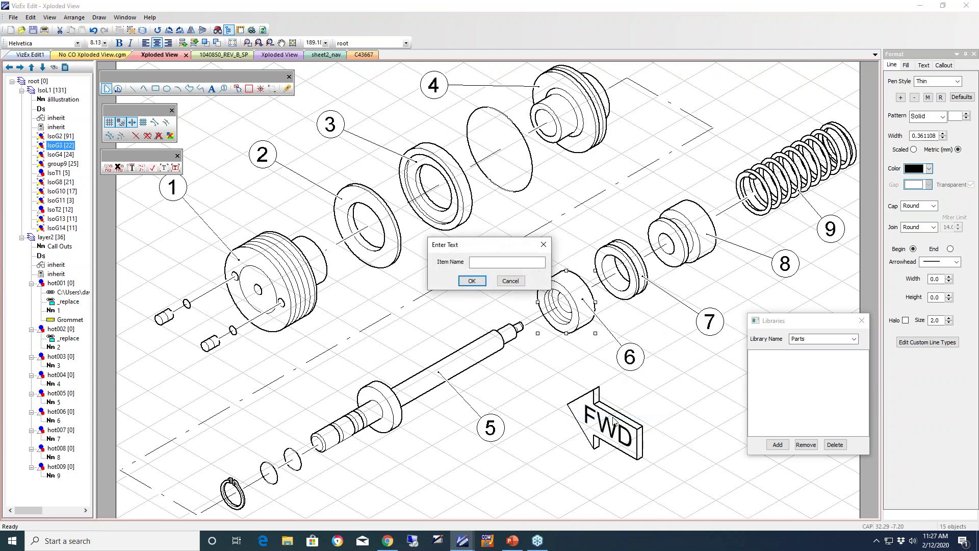
{"action": "left_click", "coordinate": [478, 262]}
{"action": "type", "text": "bearing"}
{"action": "left_click", "coordinate": [471, 282]}
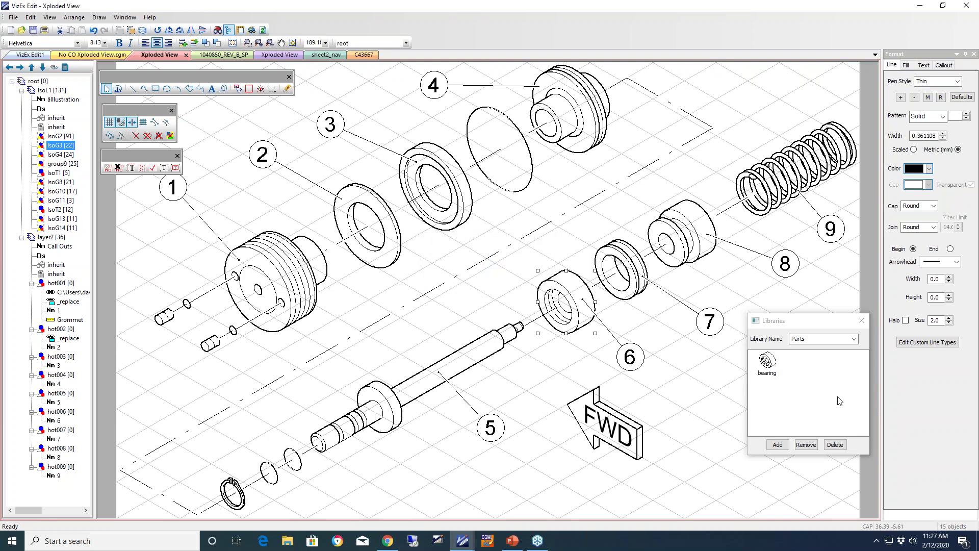
{"action": "left_click_drag", "start_coordinate": [798, 321], "coordinate": [807, 304]}
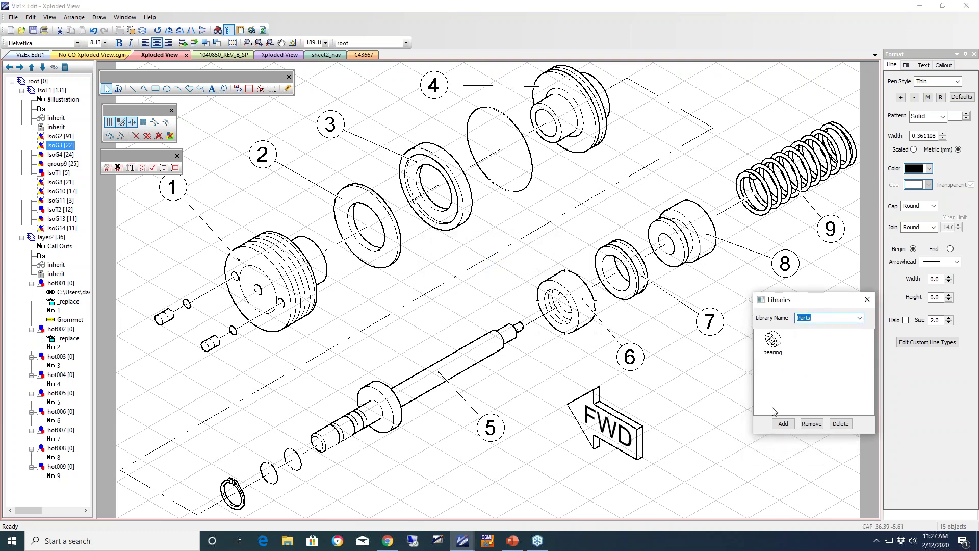
Insert the bearing symbol from the Parts library into the open drawing, between the FWD arrow and the Libraries dialog.
{"action": "left_click", "coordinate": [692, 461]}
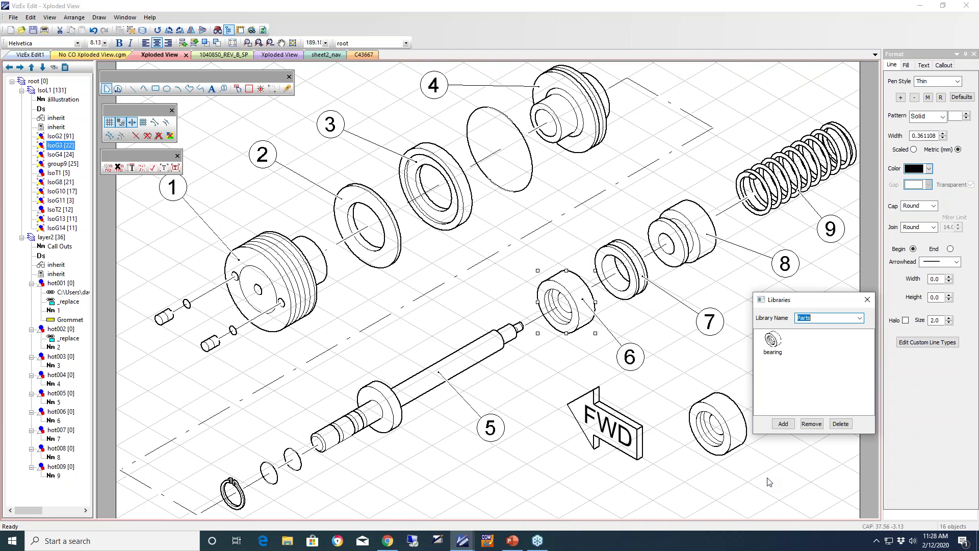
In the 1040850_REV_B_SP drawing, review the Auto Hotspotter settings, including the general, qualifier, raster and OCR options.
{"action": "left_click", "coordinate": [228, 55]}
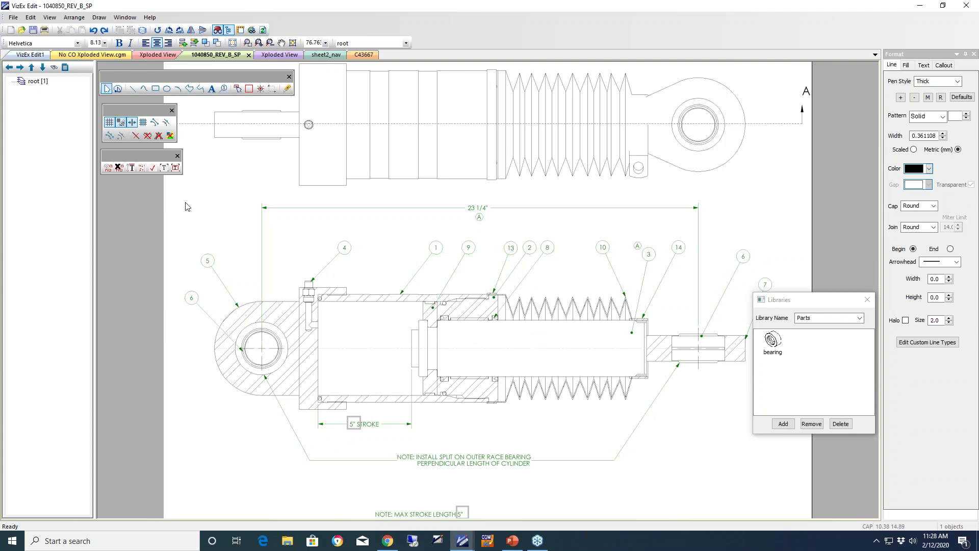
{"action": "left_click", "coordinate": [31, 18]}
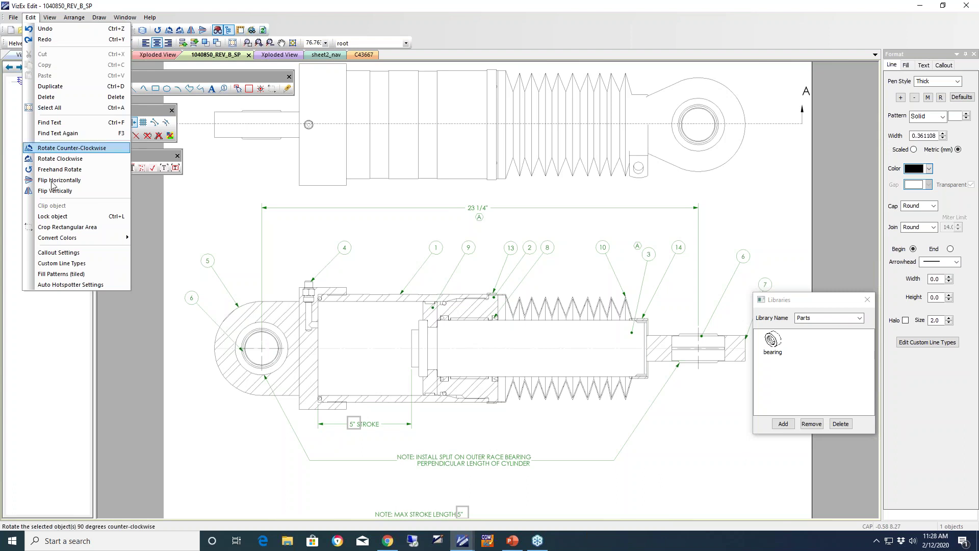
{"action": "left_click", "coordinate": [57, 285]}
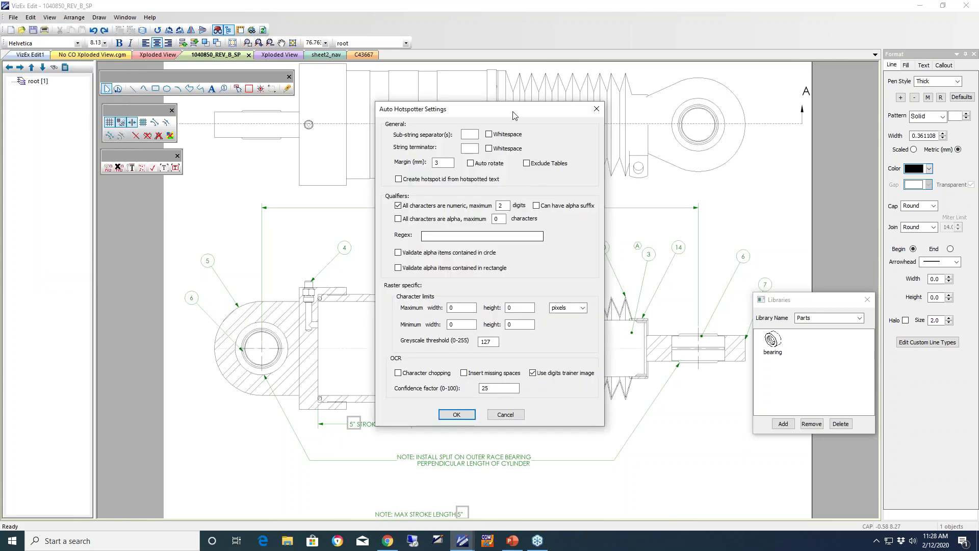
{"action": "left_click_drag", "start_coordinate": [508, 111], "coordinate": [498, 114]}
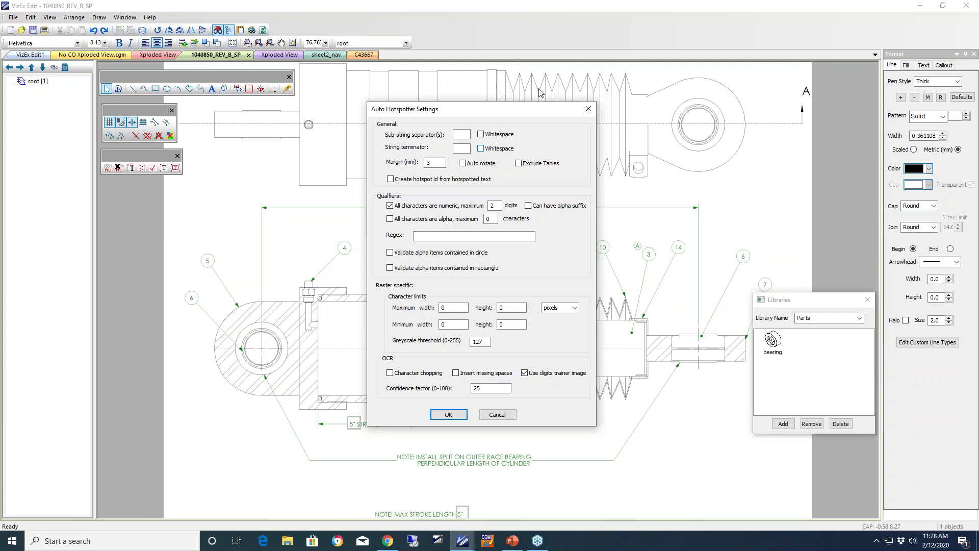
{"action": "left_click_drag", "start_coordinate": [470, 114], "coordinate": [664, 141]}
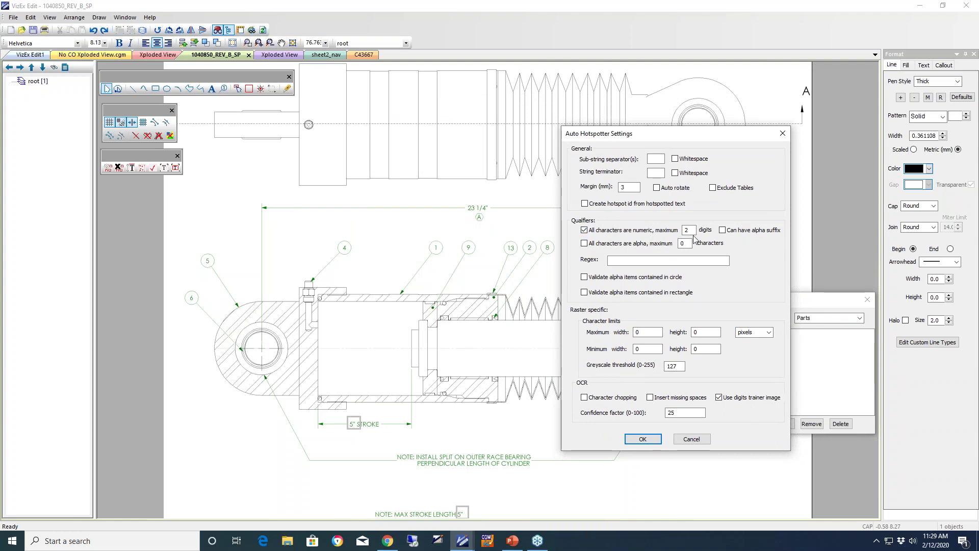
{"action": "left_click_drag", "start_coordinate": [643, 135], "coordinate": [664, 145]}
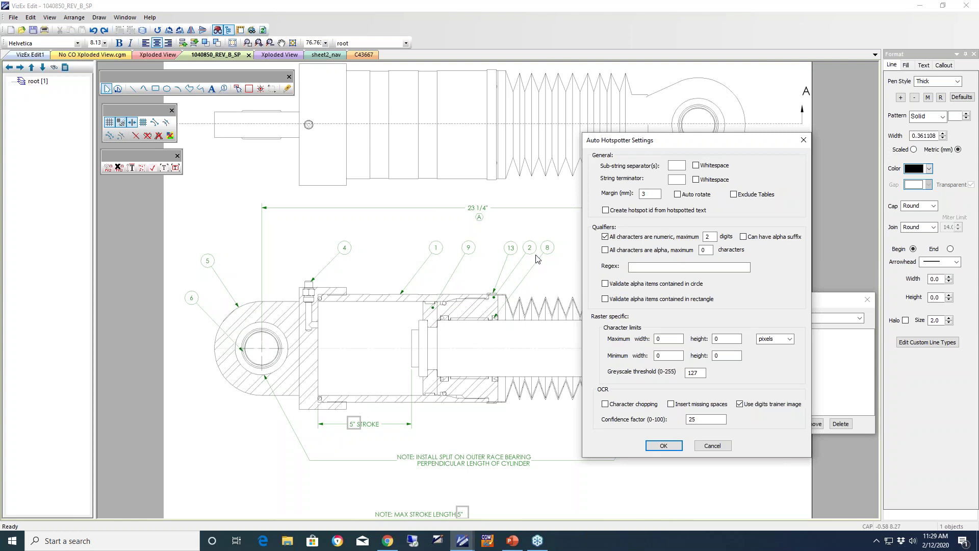
{"action": "mouse_move", "coordinate": [685, 144]}
{"action": "left_mouse_down"}
{"action": "mouse_move", "coordinate": [697, 140]}
{"action": "mouse_move", "coordinate": [735, 218]}
{"action": "mouse_move", "coordinate": [658, 197]}
{"action": "mouse_move", "coordinate": [652, 183]}
{"action": "mouse_move", "coordinate": [676, 171]}
{"action": "mouse_move", "coordinate": [681, 133]}
{"action": "left_mouse_up"}
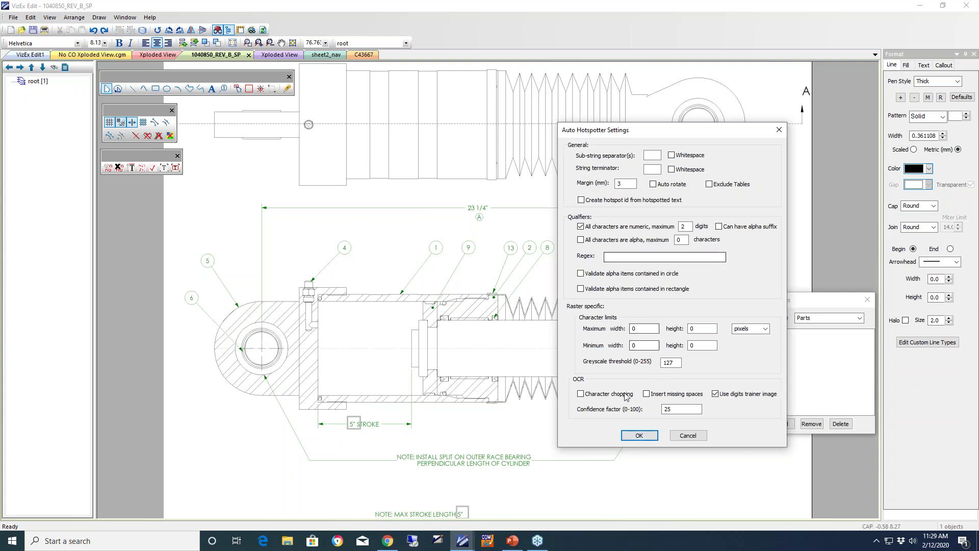
{"action": "left_click", "coordinate": [643, 440]}
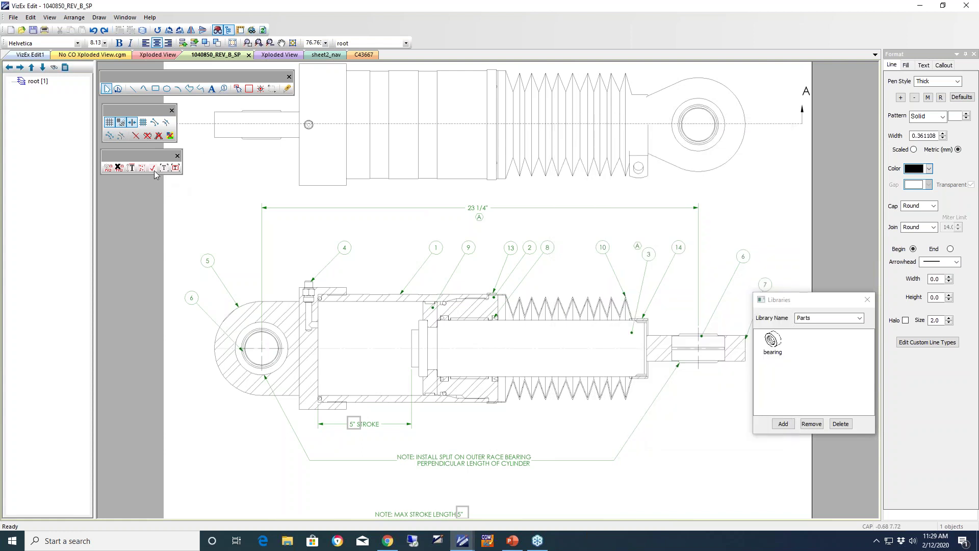
Draw a rectangular hotspot region around the number in callout 1 and set its screentip to 1.
{"action": "left_click", "coordinate": [248, 91]}
{"action": "left_click", "coordinate": [248, 44]}
{"action": "left_click_drag", "start_coordinate": [407, 224], "coordinate": [486, 272]}
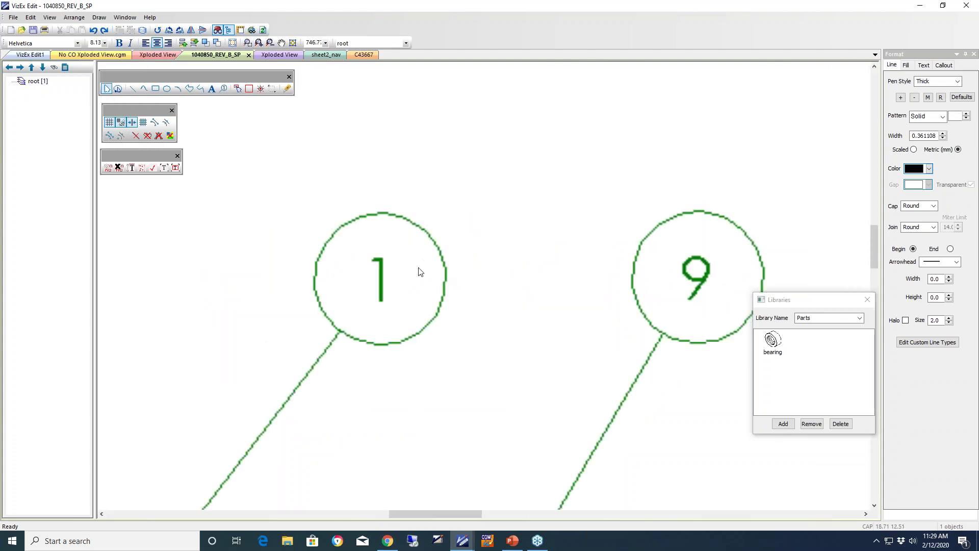
{"action": "left_click", "coordinate": [249, 88]}
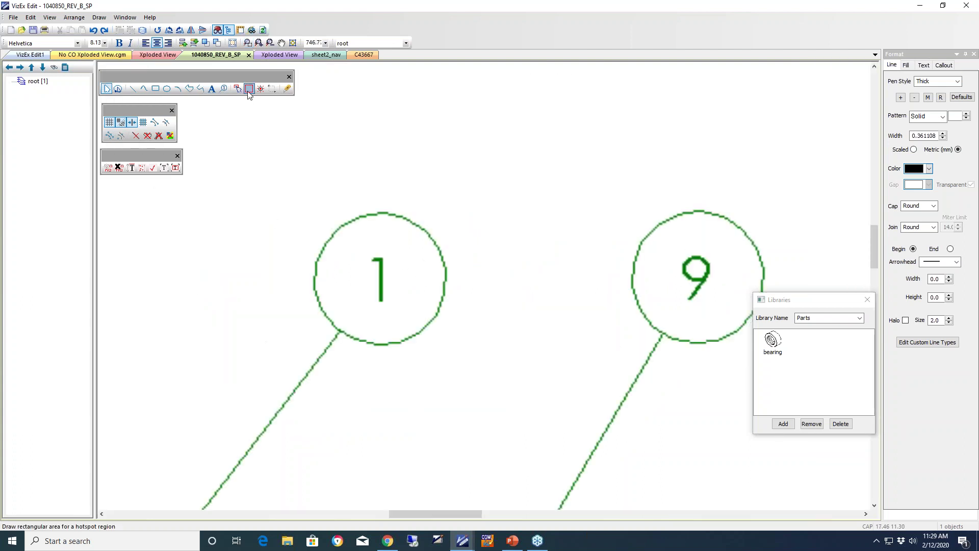
{"action": "left_click_drag", "start_coordinate": [341, 230], "coordinate": [424, 326]}
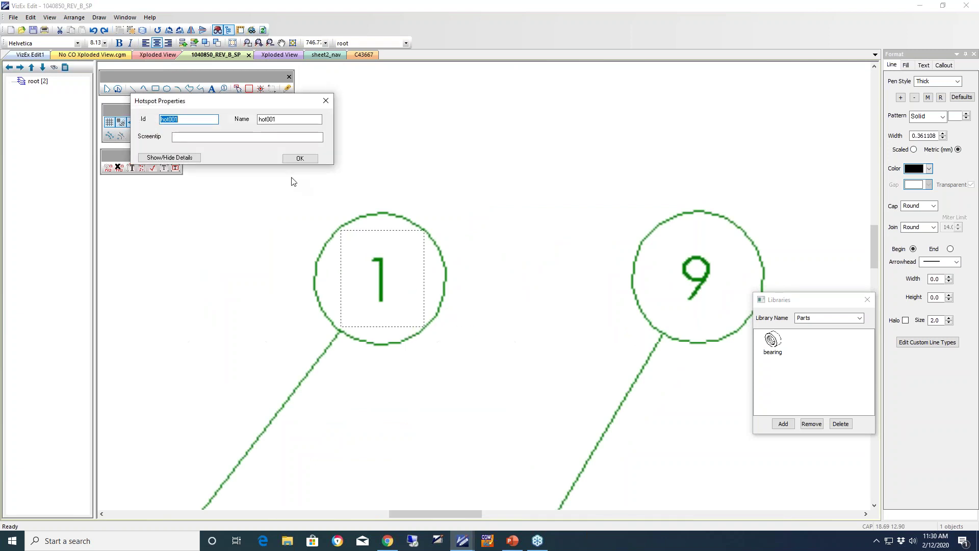
{"action": "type", "text": "1"}
{"action": "left_click", "coordinate": [170, 158]}
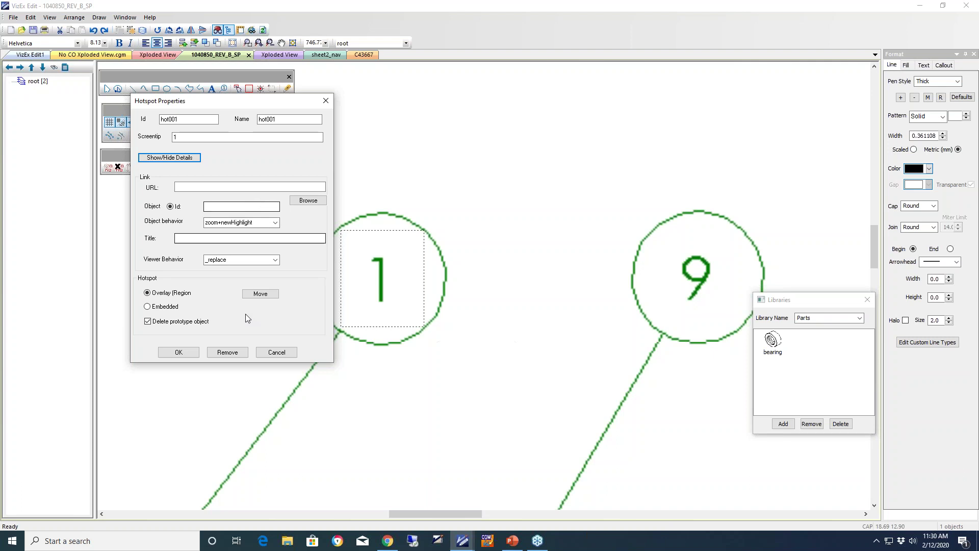
{"action": "left_click", "coordinate": [177, 352]}
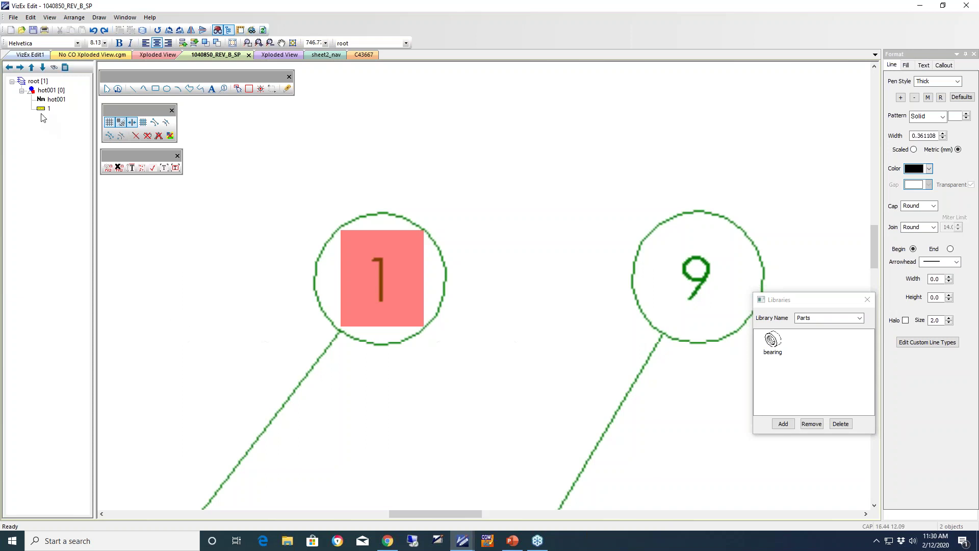
Remove the manually drawn hotspot from callout 1 and redraw the screen.
{"action": "right_click", "coordinate": [34, 98]}
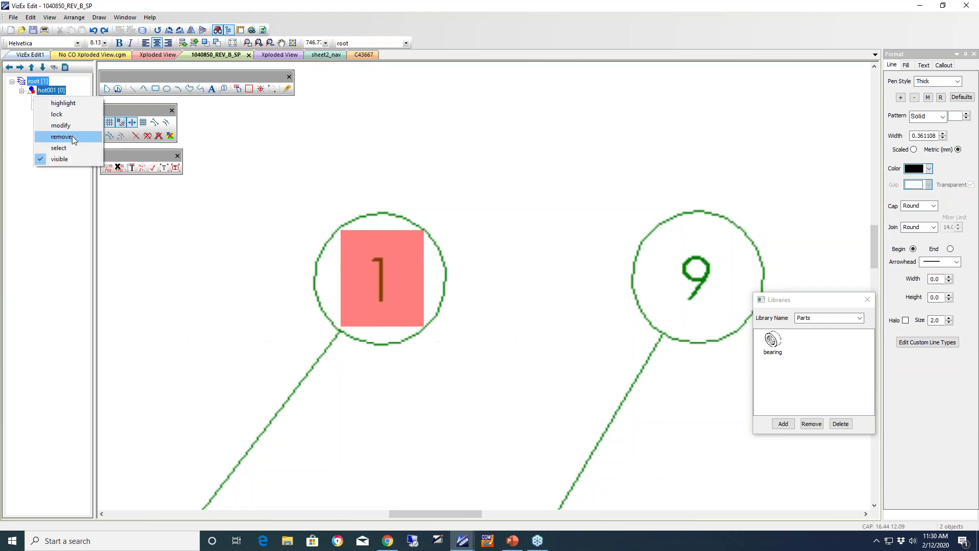
{"action": "left_click", "coordinate": [72, 136]}
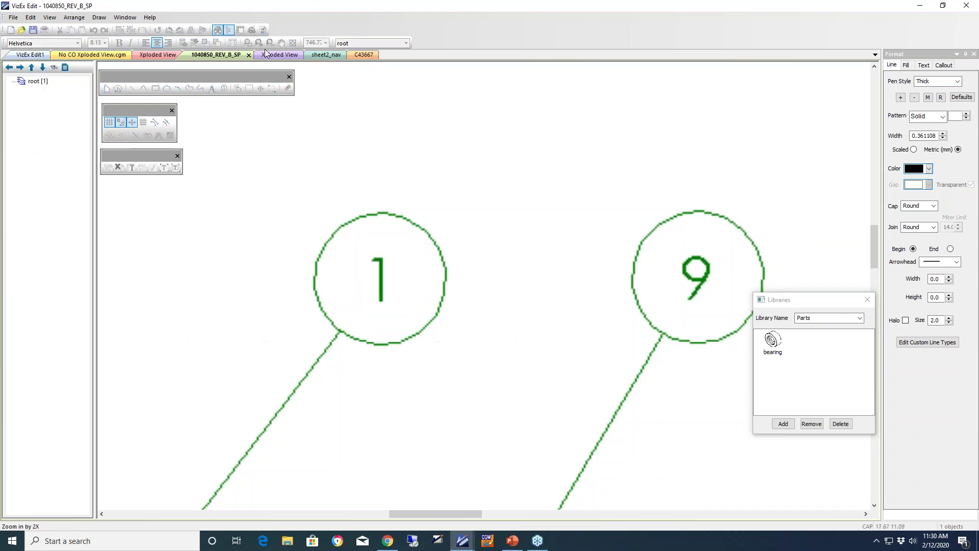
{"action": "left_click", "coordinate": [258, 149]}
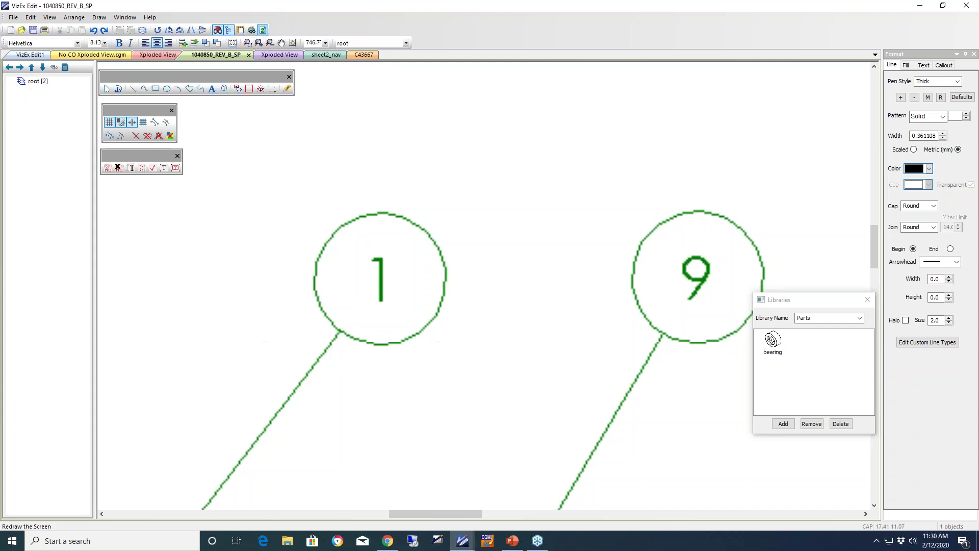
Run the auto hotspotter on the 1040850_REV_B_SP drawing to create hotspots for its numbered callouts.
{"action": "left_click", "coordinate": [294, 44]}
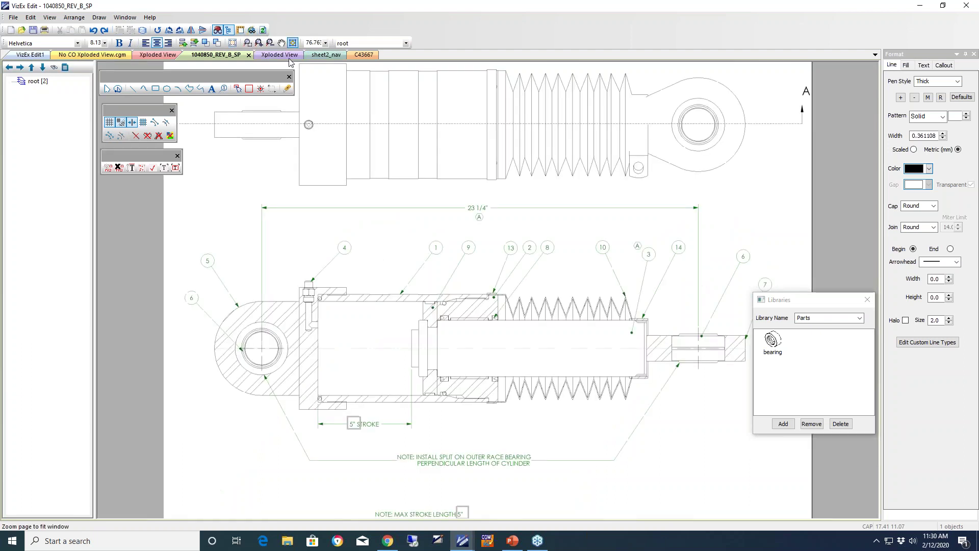
{"action": "left_click_drag", "start_coordinate": [789, 300], "coordinate": [818, 303]}
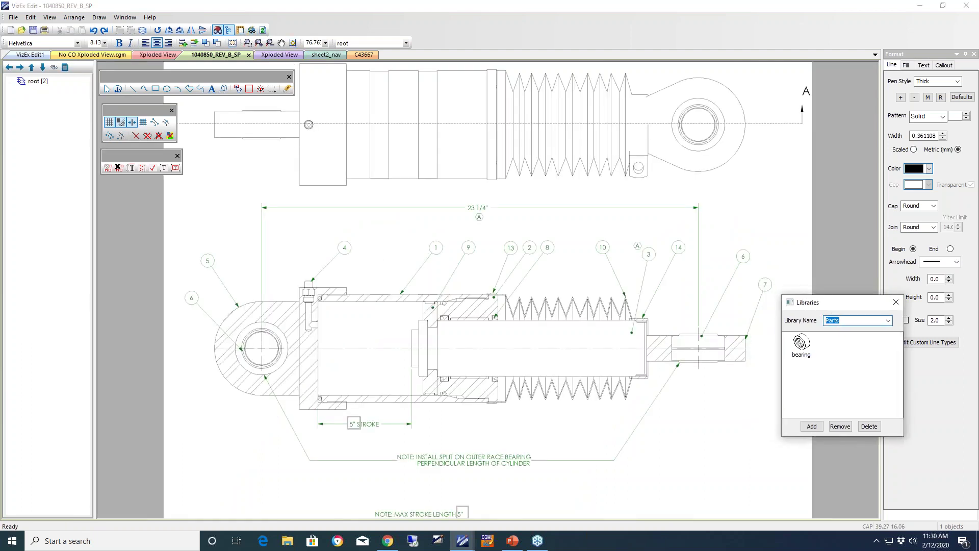
{"action": "left_click", "coordinate": [107, 169]}
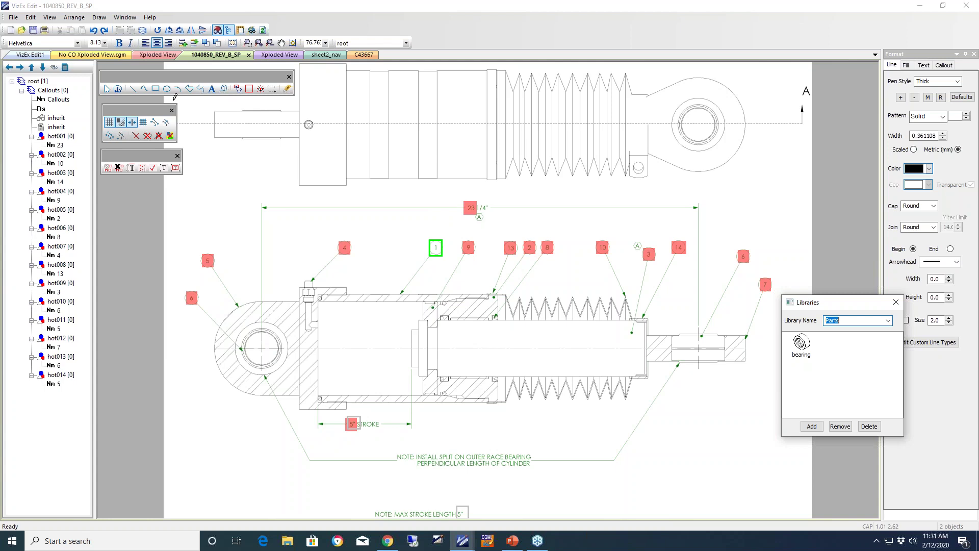
Open the auto hotspotter's rejected text box around callout 1 for editing.
{"action": "left_click", "coordinate": [248, 44]}
{"action": "left_click_drag", "start_coordinate": [397, 213], "coordinate": [501, 286]}
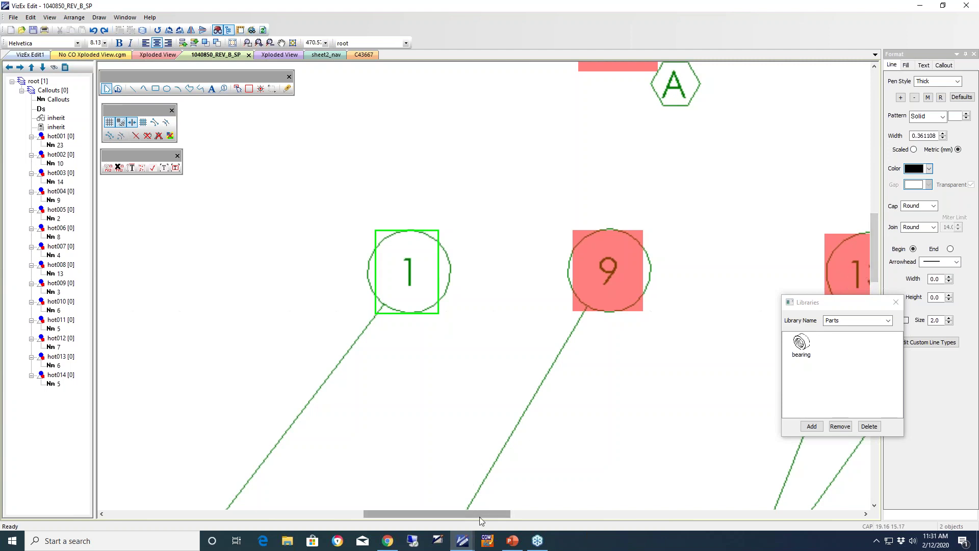
{"action": "left_click_drag", "start_coordinate": [480, 512], "coordinate": [500, 512]}
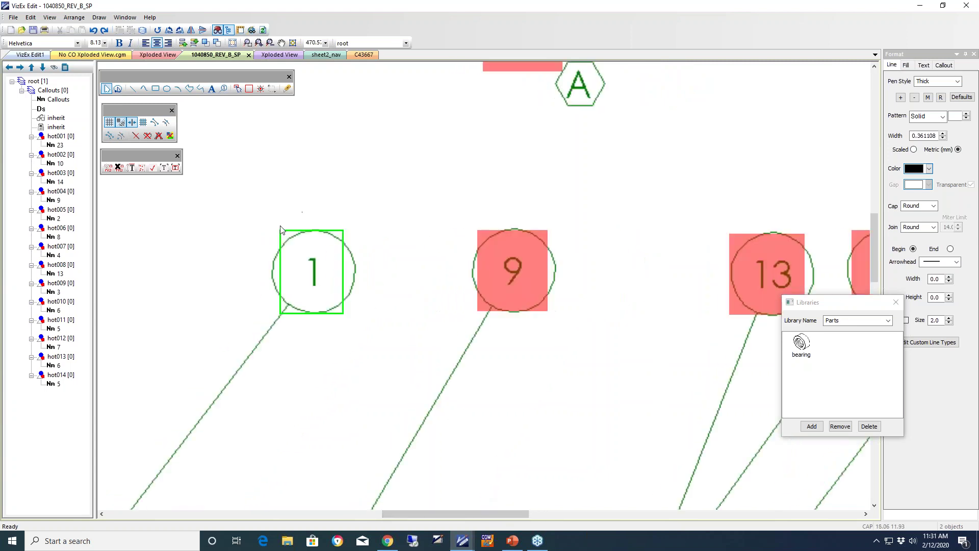
{"action": "right_click", "coordinate": [315, 275]}
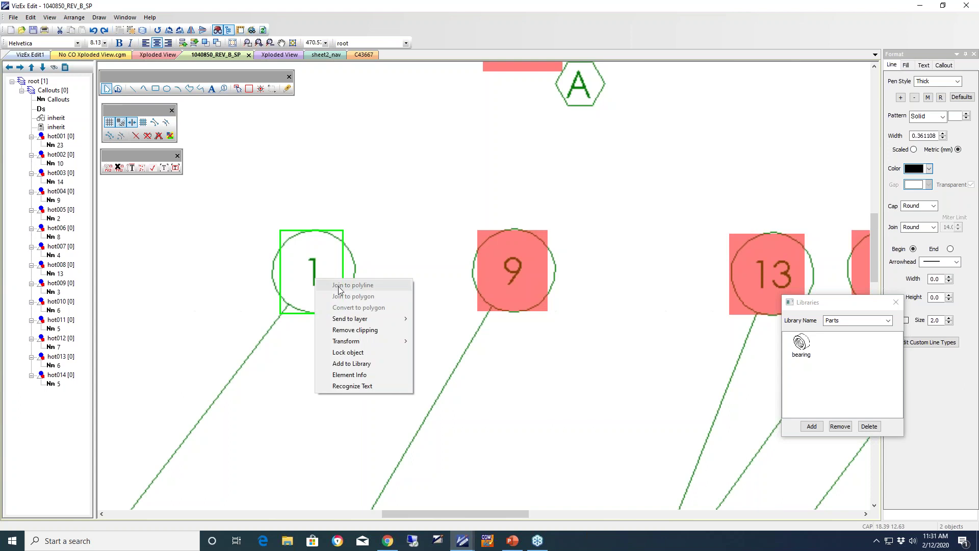
{"action": "left_click", "coordinate": [312, 260]}
{"action": "right_click", "coordinate": [305, 241]}
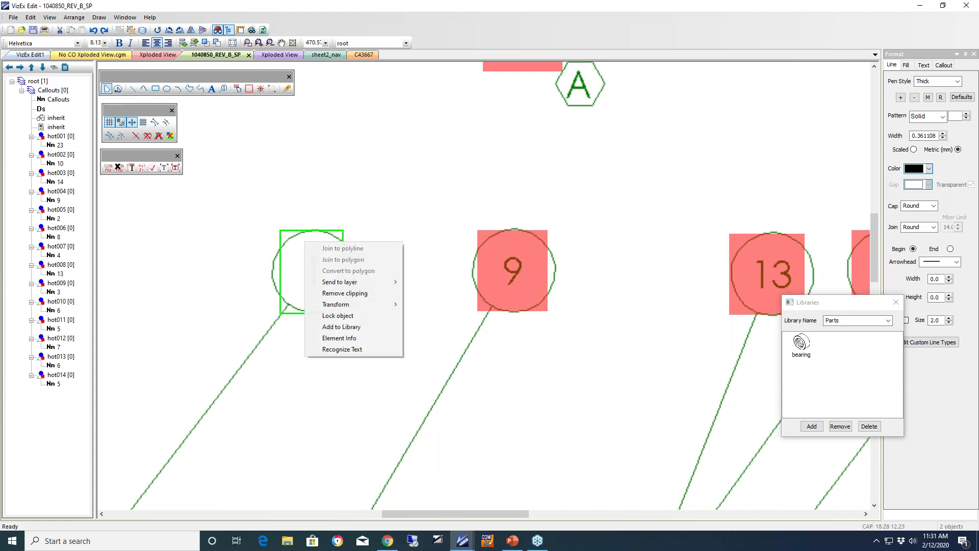
{"action": "right_click", "coordinate": [303, 271]}
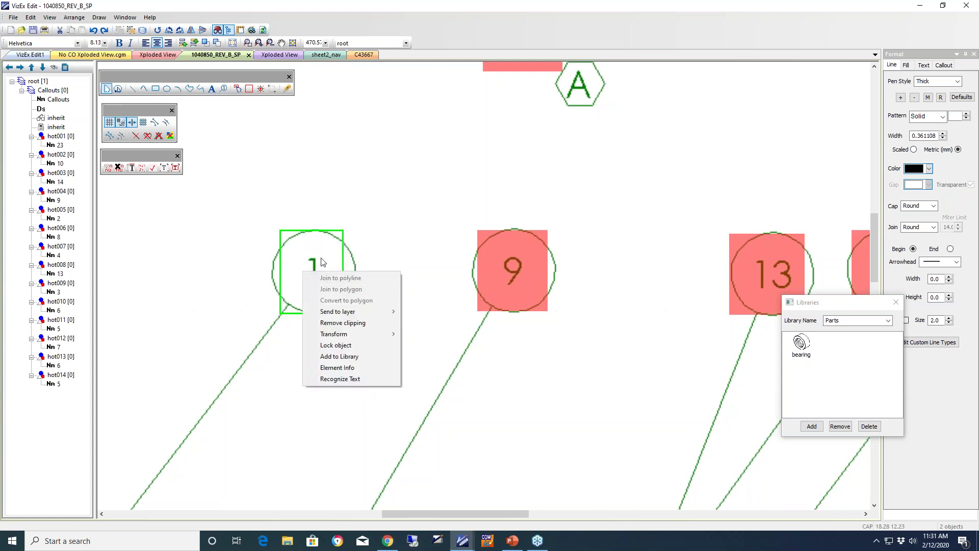
{"action": "right_click", "coordinate": [319, 268]}
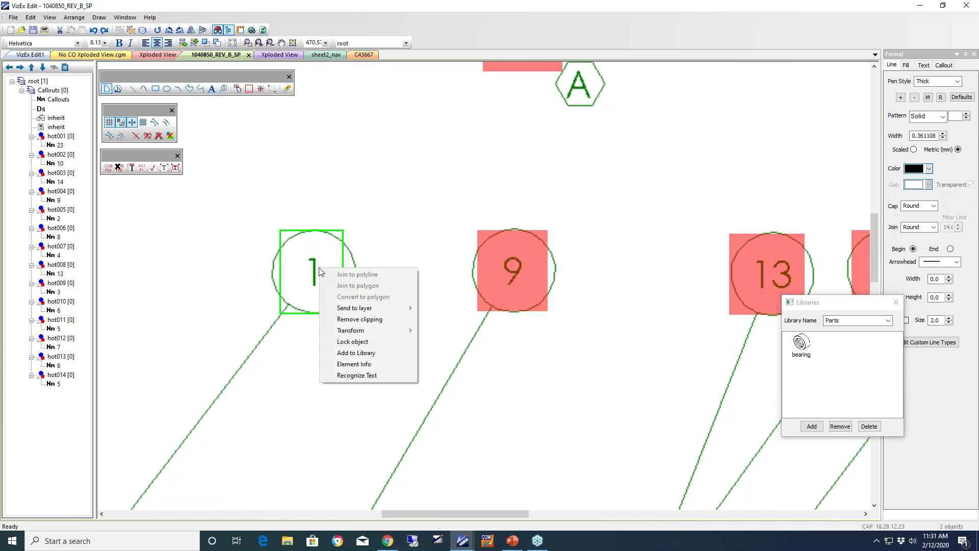
{"action": "double_click", "coordinate": [317, 269]}
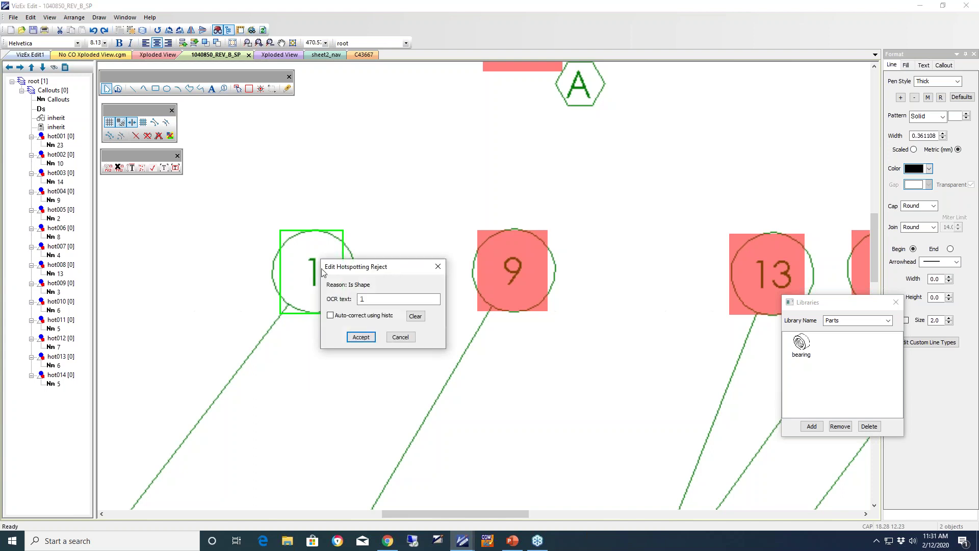
Accept the rejected callout 1 as a hotspot with OCR text 1, and fit the whole page in view.
{"action": "left_click_drag", "start_coordinate": [381, 273], "coordinate": [407, 281]}
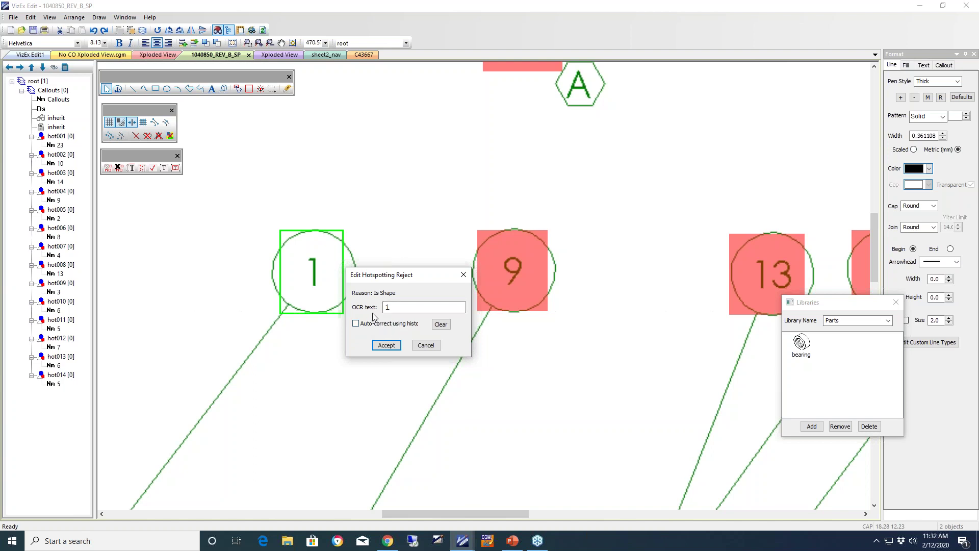
{"action": "left_click", "coordinate": [393, 307]}
{"action": "double_click", "coordinate": [389, 308]}
{"action": "left_click", "coordinate": [396, 308]}
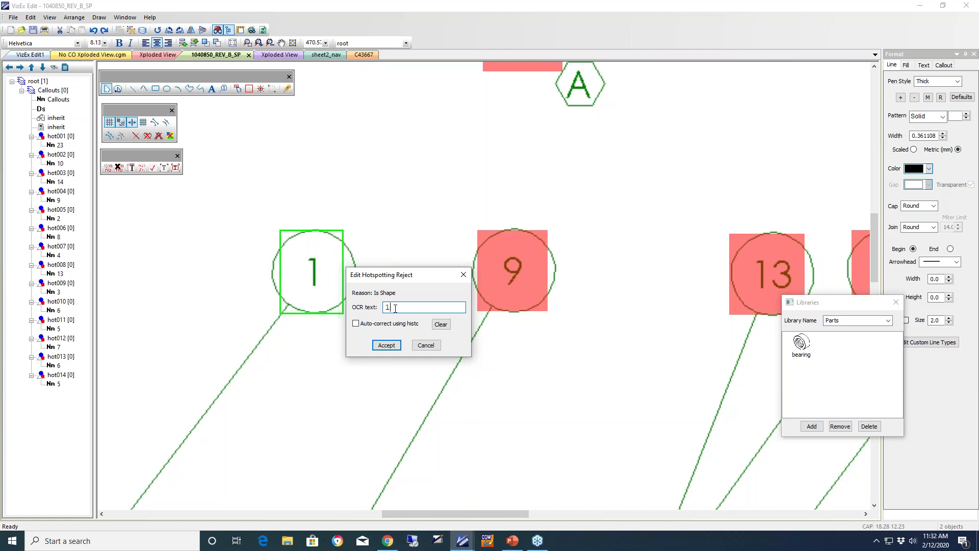
{"action": "left_click", "coordinate": [387, 345]}
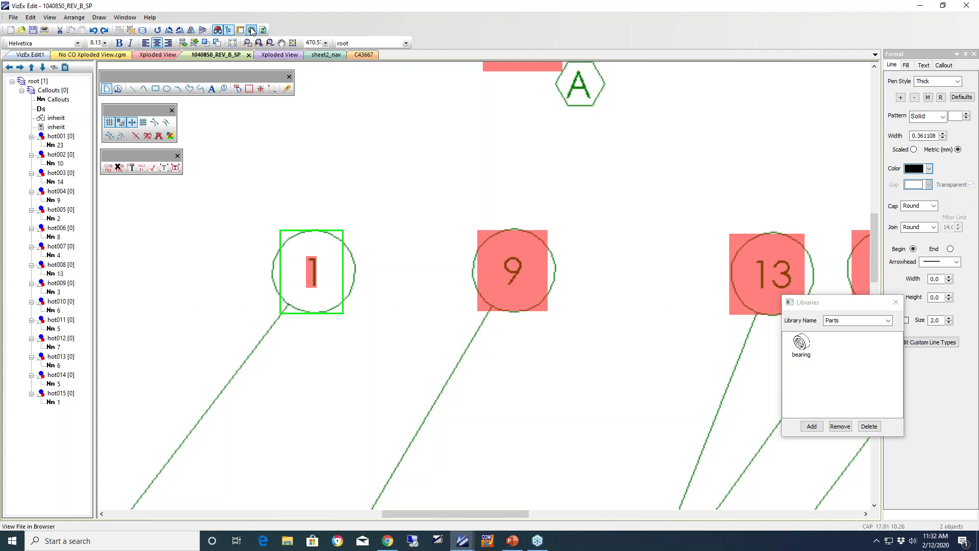
{"action": "left_click", "coordinate": [258, 43]}
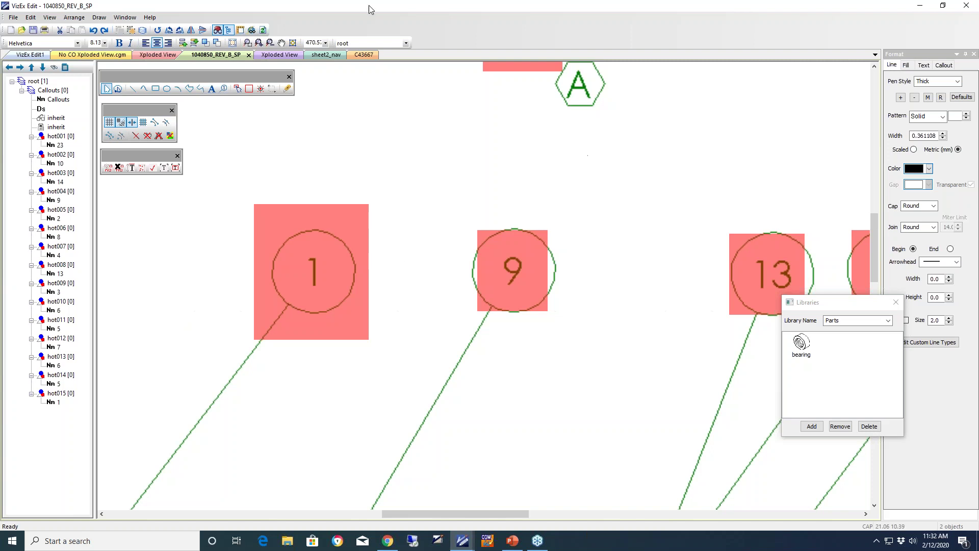
{"action": "left_click", "coordinate": [291, 43]}
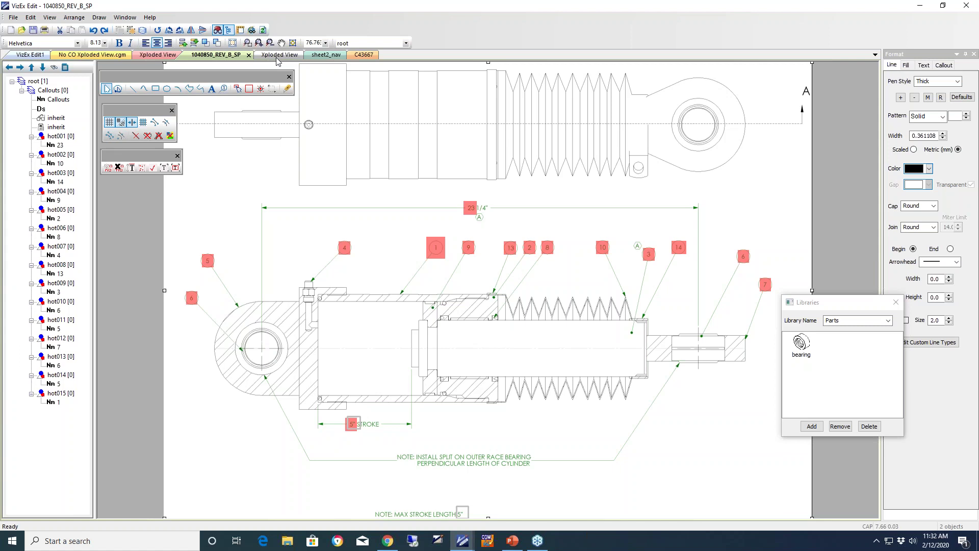
In the second Xploded View drawing, open the raster image's attributes and send the image to Paint using mspaint.exe.
{"action": "left_click", "coordinate": [278, 57]}
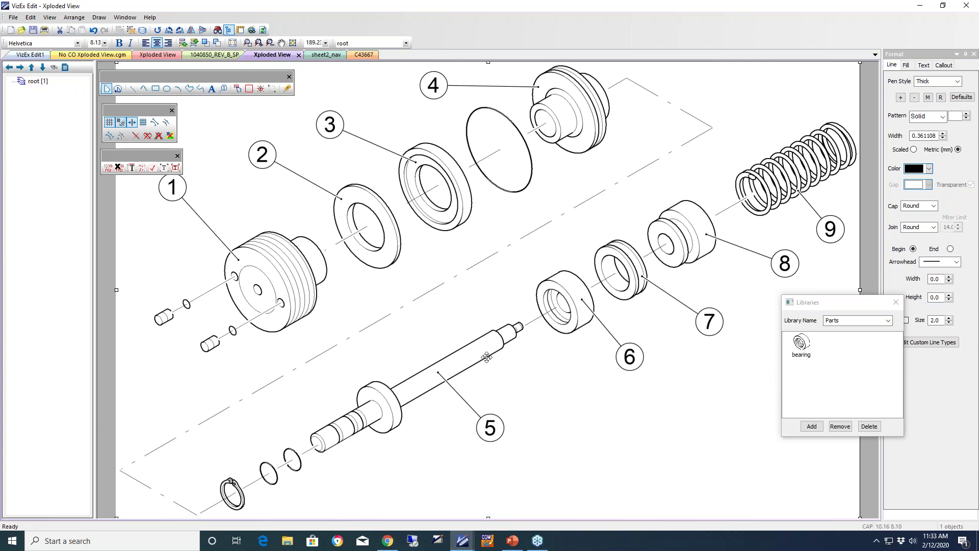
{"action": "double_click", "coordinate": [456, 274]}
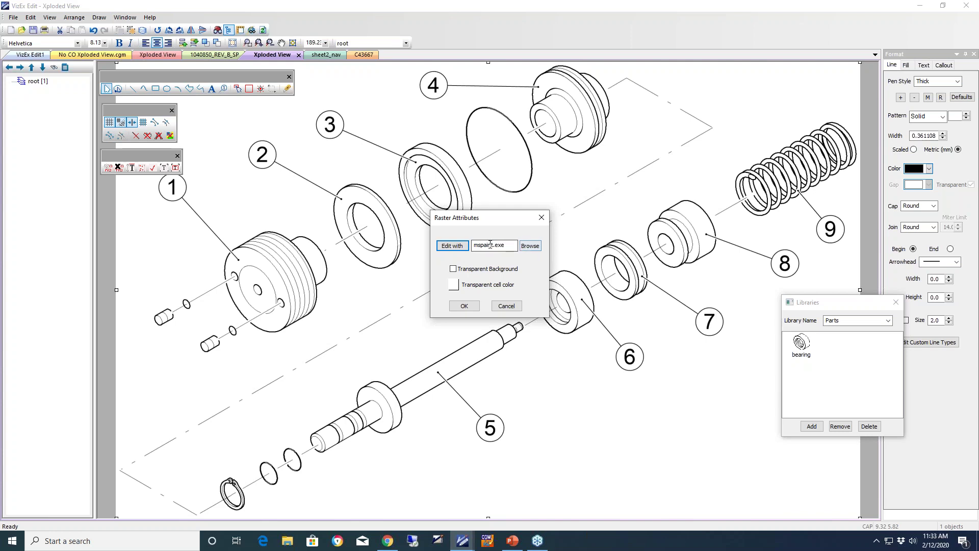
{"action": "left_click", "coordinate": [458, 250]}
{"action": "mouse_move", "coordinate": [400, 72]}
{"action": "left_mouse_down"}
{"action": "mouse_move", "coordinate": [428, 79]}
{"action": "mouse_move", "coordinate": [530, 62]}
{"action": "left_mouse_up"}
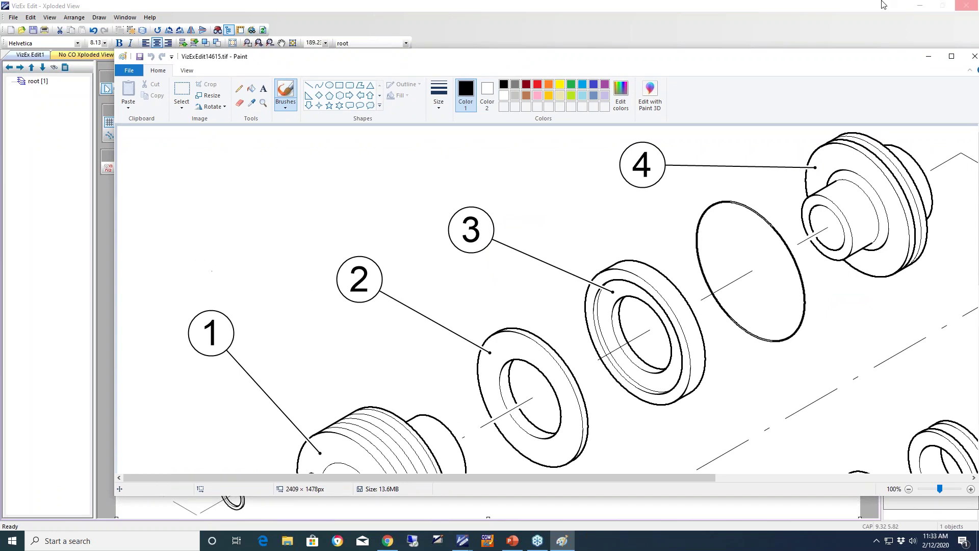
Erase the number 3 inside its callout circle in the Paint image, save the image and close Paint.
{"action": "left_click", "coordinate": [239, 102]}
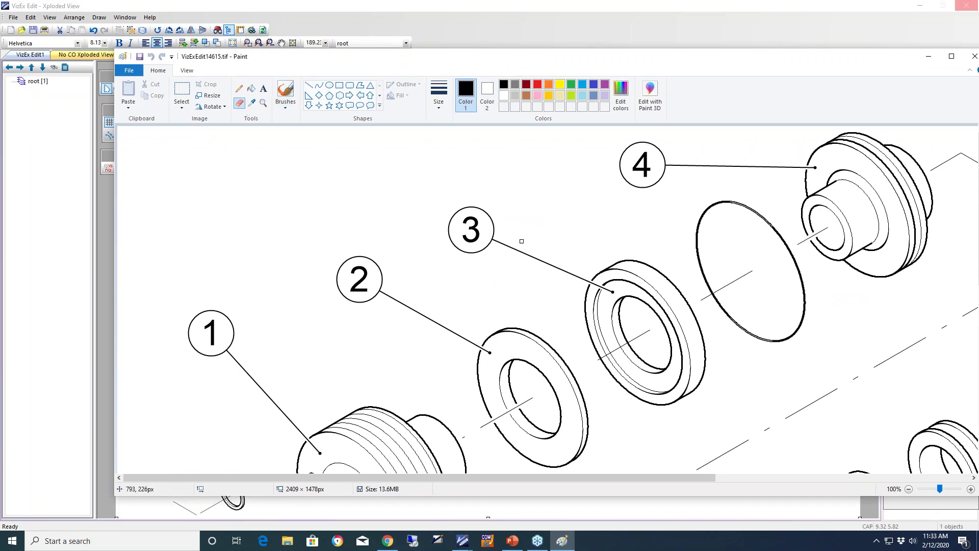
{"action": "mouse_move", "coordinate": [468, 236]}
{"action": "left_mouse_down"}
{"action": "mouse_move", "coordinate": [476, 216]}
{"action": "mouse_move", "coordinate": [465, 224]}
{"action": "mouse_move", "coordinate": [476, 238]}
{"action": "mouse_move", "coordinate": [465, 237]}
{"action": "mouse_move", "coordinate": [471, 217]}
{"action": "mouse_move", "coordinate": [466, 225]}
{"action": "mouse_move", "coordinate": [505, 258]}
{"action": "left_mouse_up"}
{"action": "left_click", "coordinate": [139, 56]}
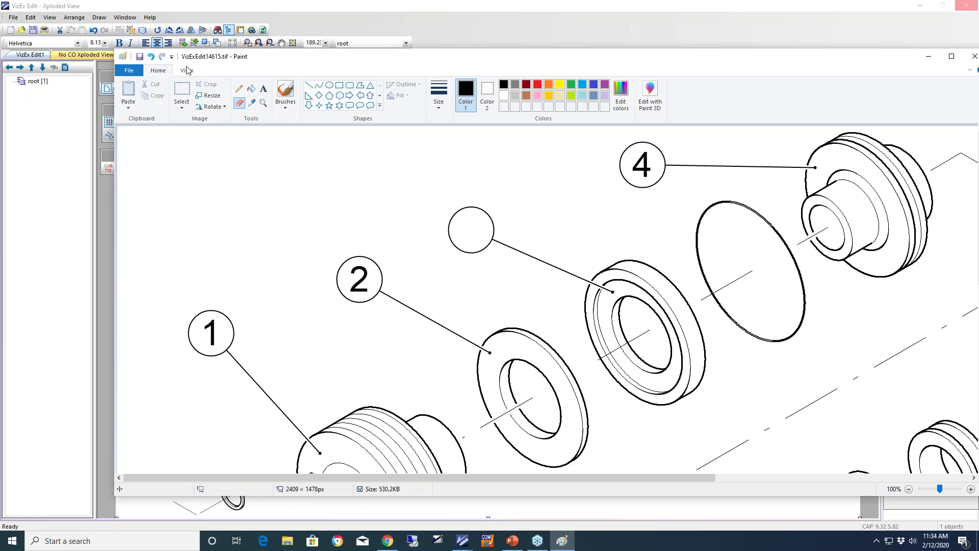
{"action": "left_click_drag", "start_coordinate": [870, 66], "coordinate": [793, 67]}
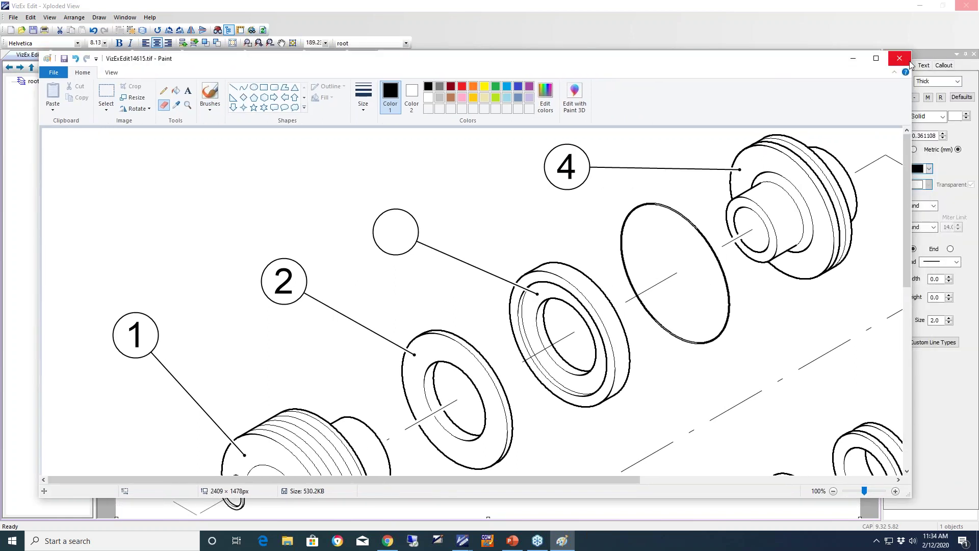
{"action": "left_click", "coordinate": [903, 60]}
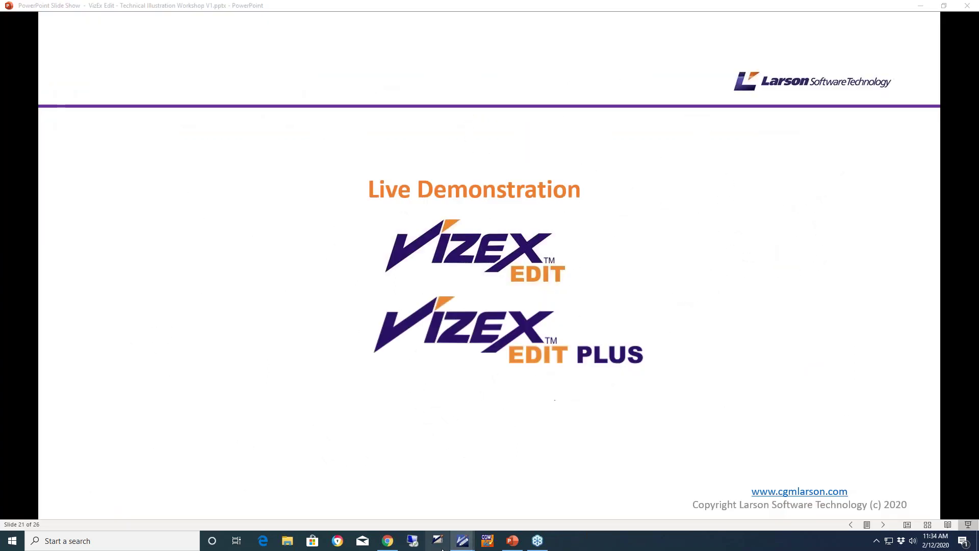
Switch back to the edited Xploded View raster drawing in VizEx Edit and place the Parts library's bearing symbol below callout 6.
{"action": "mouse_move", "coordinate": [462, 540]}
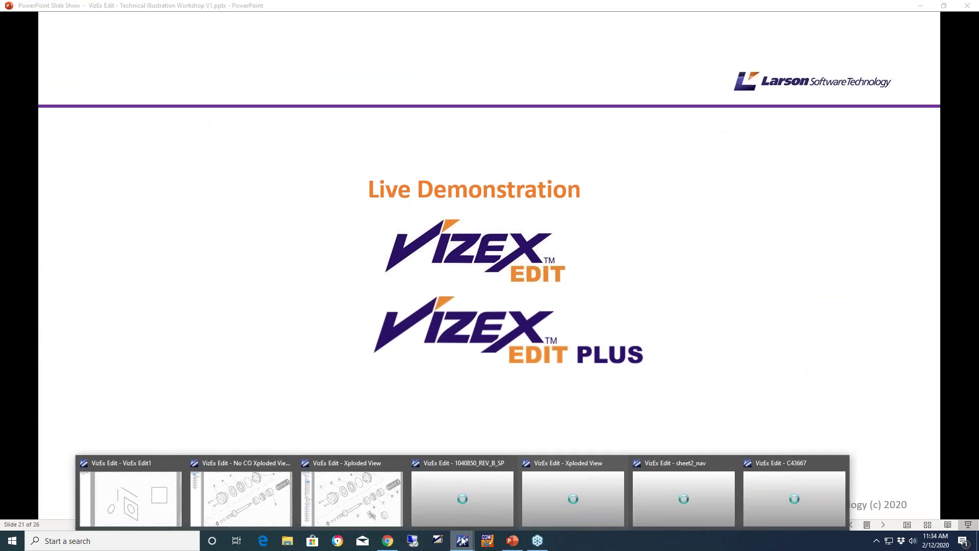
{"action": "left_click", "coordinate": [557, 470]}
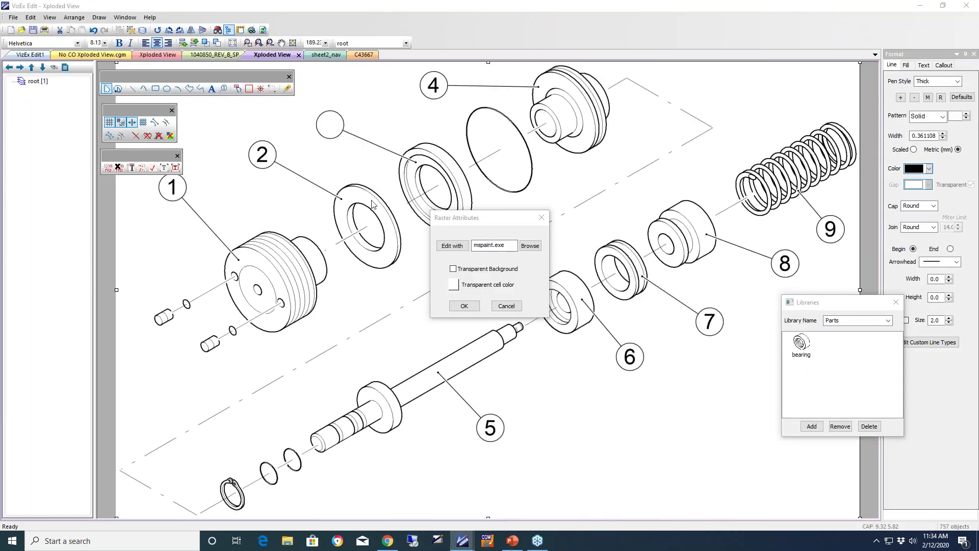
{"action": "left_click", "coordinate": [506, 306]}
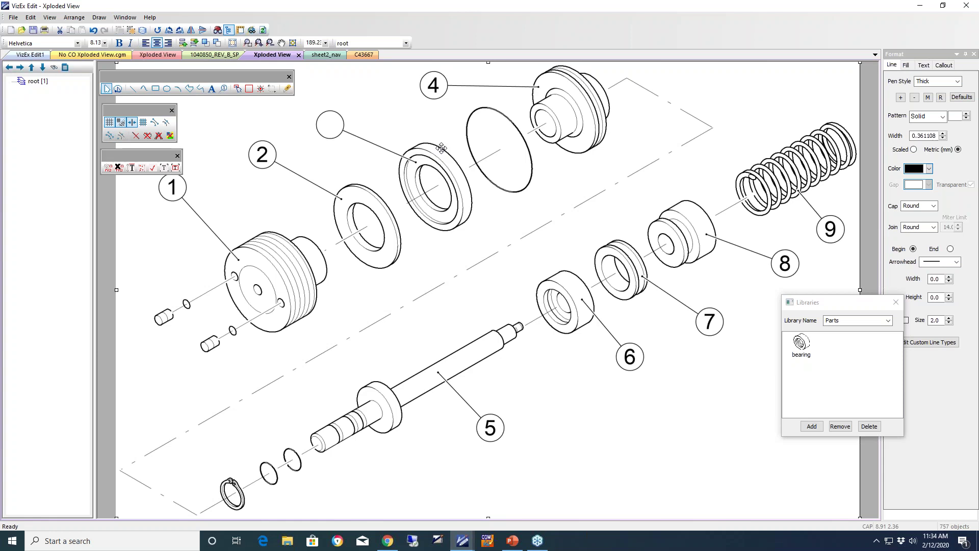
{"action": "left_click", "coordinate": [801, 345]}
{"action": "left_click_drag", "start_coordinate": [801, 345], "coordinate": [657, 437]}
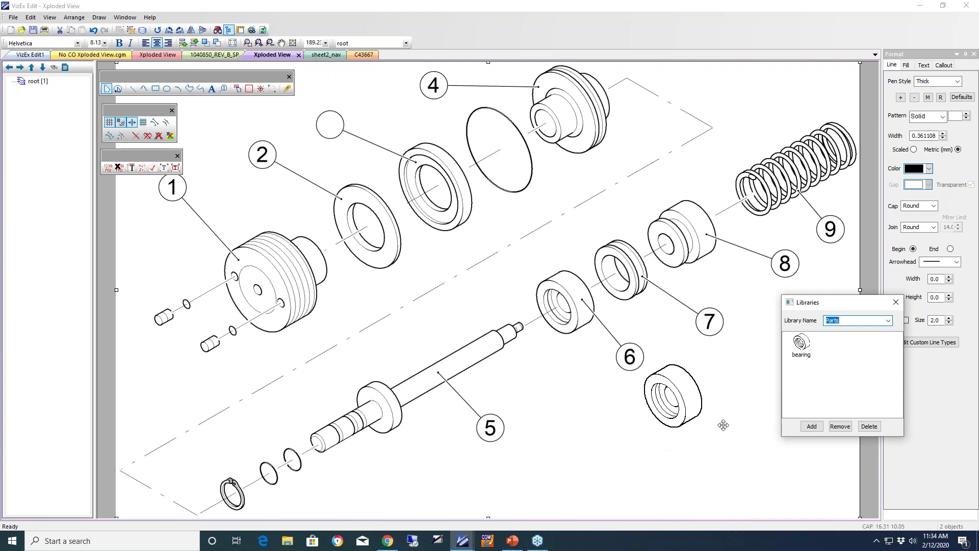
In the sheet2_nav drawing, find the text BOLT with the option to select the match.
{"action": "left_click", "coordinate": [339, 54]}
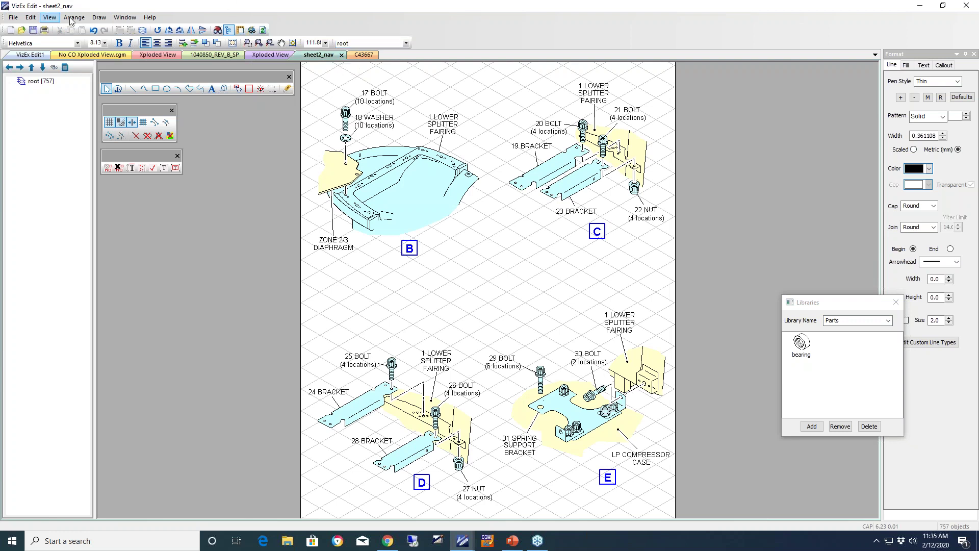
{"action": "left_click", "coordinate": [31, 17]}
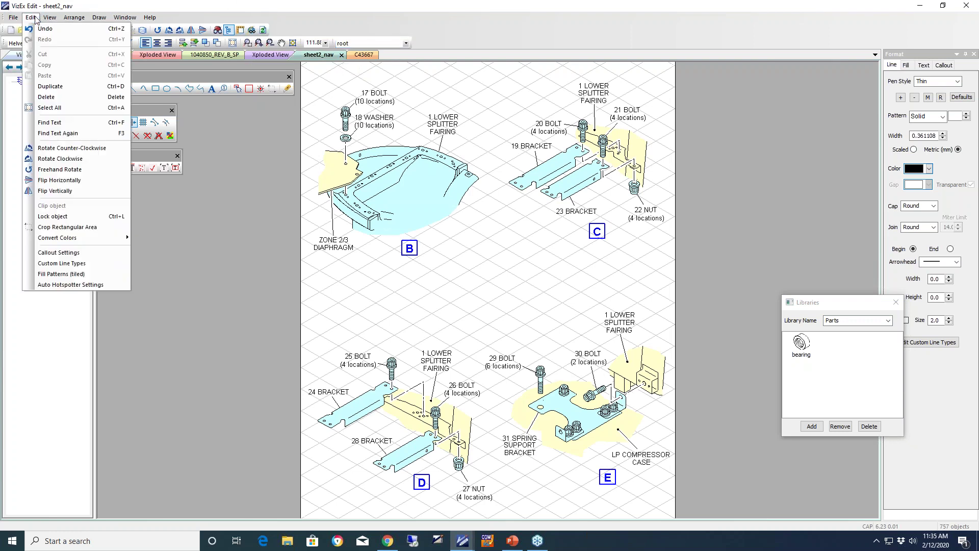
{"action": "left_click", "coordinate": [51, 123]}
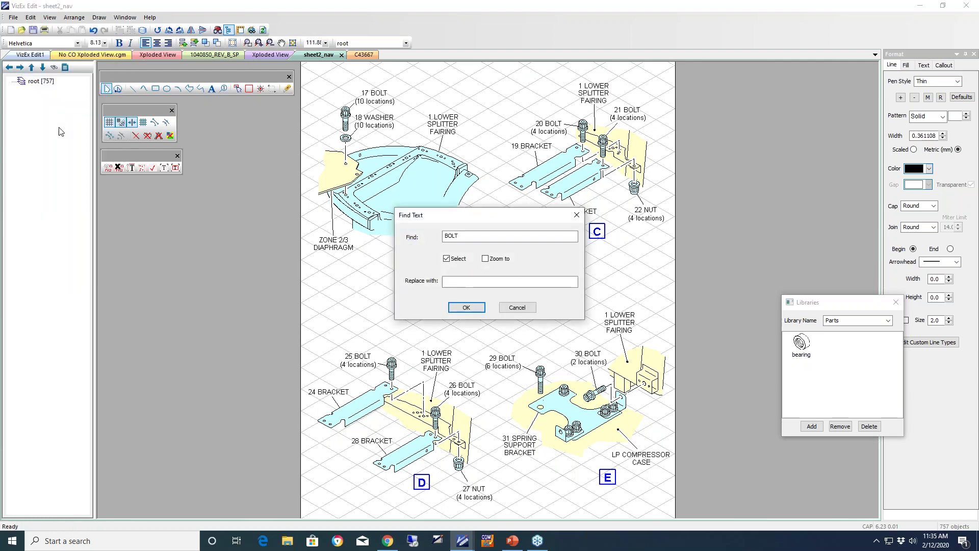
{"action": "left_click", "coordinate": [464, 236]}
{"action": "left_click_drag", "start_coordinate": [465, 237], "coordinate": [419, 237]}
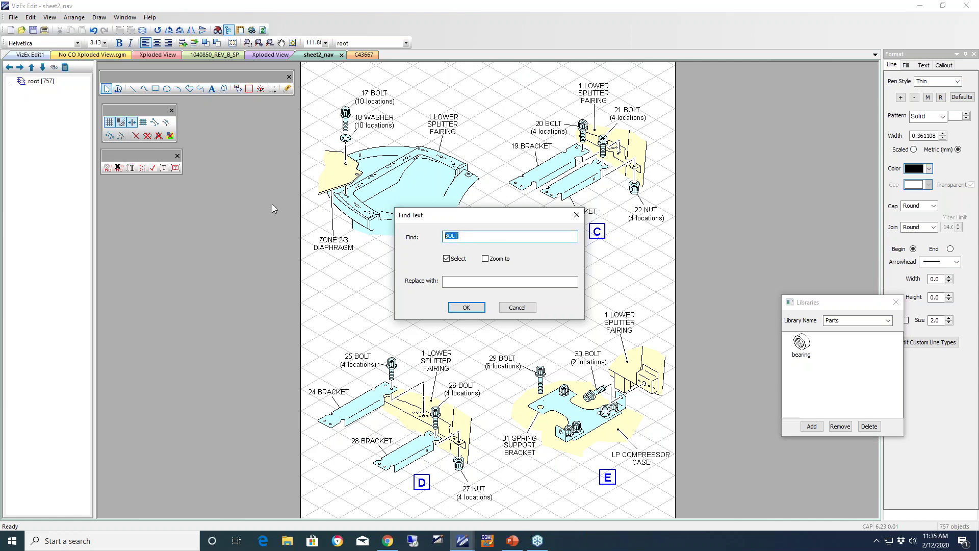
{"action": "type", "text": "BOLT"}
{"action": "left_click", "coordinate": [466, 307]}
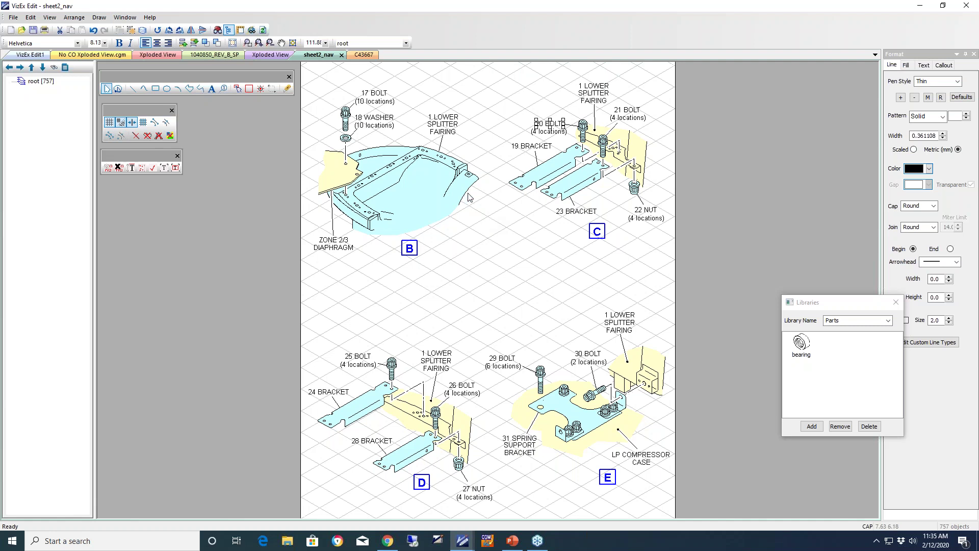
Step through further occurrences of BOLT in the sheet2_nav drawing by repeating the text search.
{"action": "key", "text": "Tab"}
{"action": "key", "text": "Tab"}
{"action": "key", "text": "Tab"}
{"action": "left_click", "coordinate": [30, 17]}
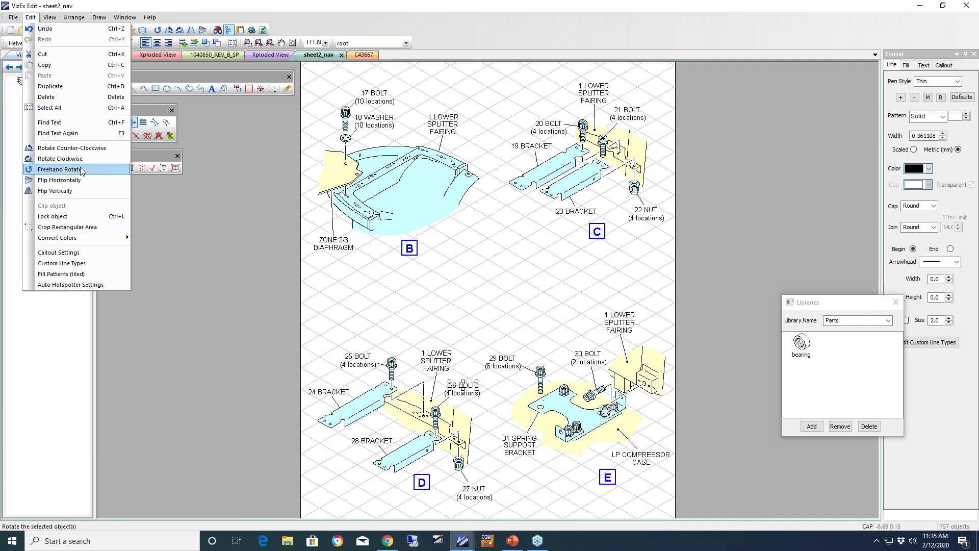
{"action": "left_click", "coordinate": [70, 134]}
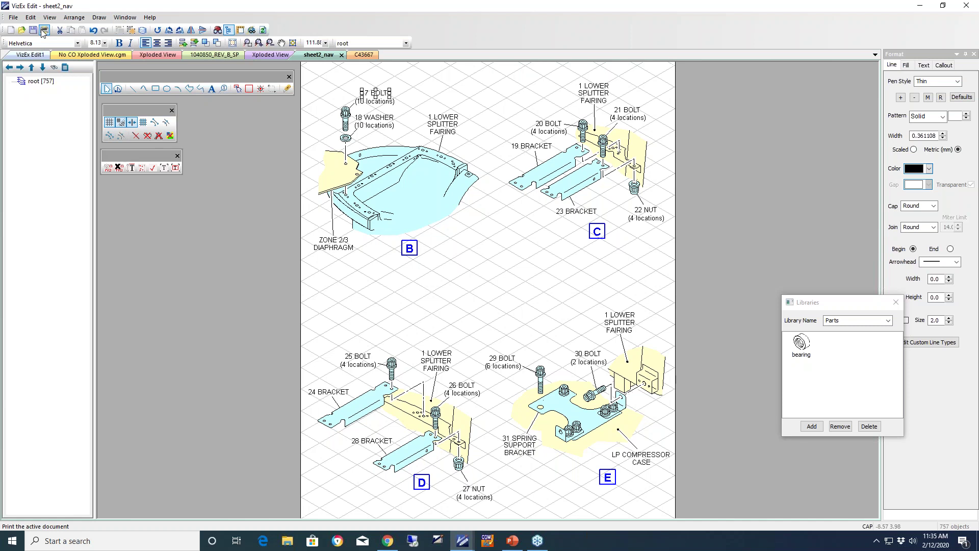
Review the text search's zoom and replacement options, and dismiss them without searching.
{"action": "left_click", "coordinate": [32, 18]}
{"action": "left_click", "coordinate": [59, 123]}
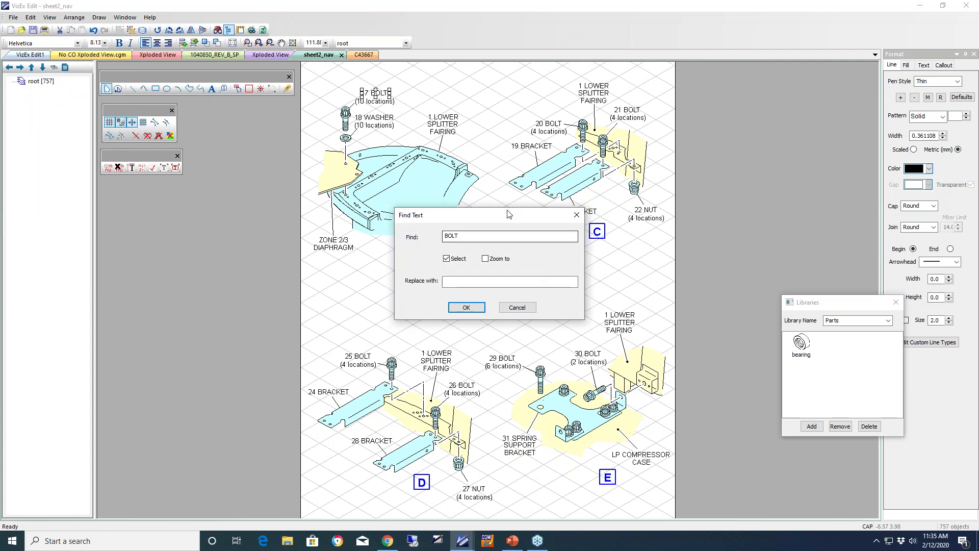
{"action": "left_click_drag", "start_coordinate": [497, 221], "coordinate": [524, 229]}
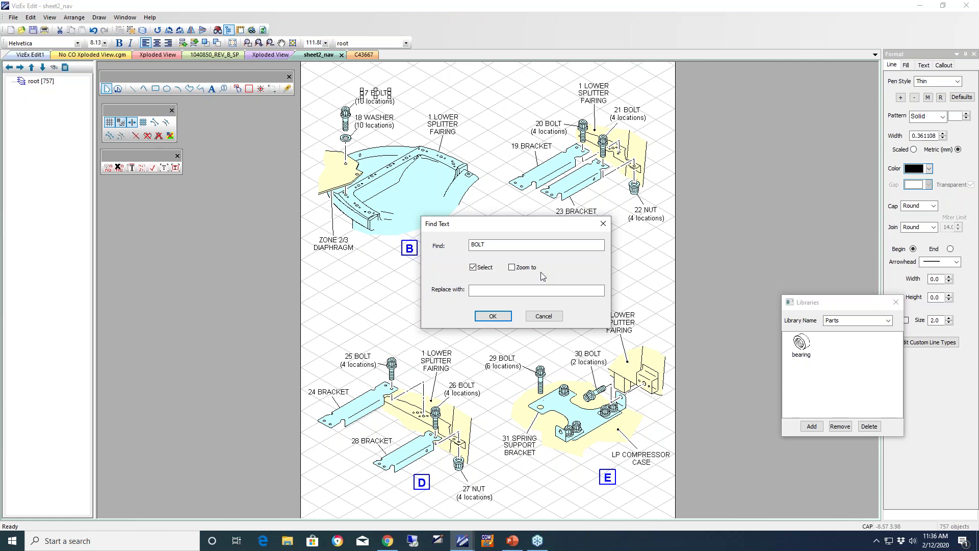
{"action": "left_click", "coordinate": [545, 316]}
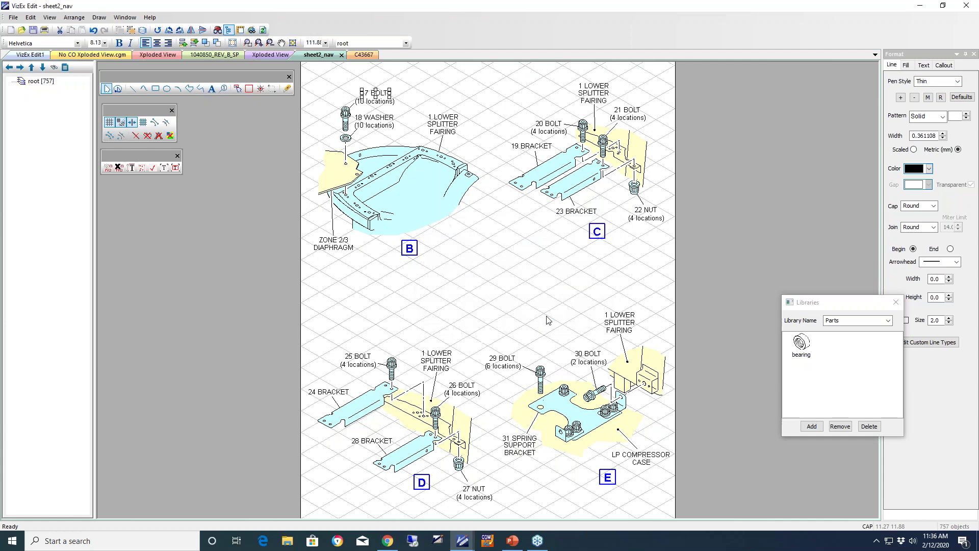
In the C43667 drawing, recognize the GEARBOX label in the raster image and accept its conversion to vector text.
{"action": "left_click", "coordinate": [365, 55]}
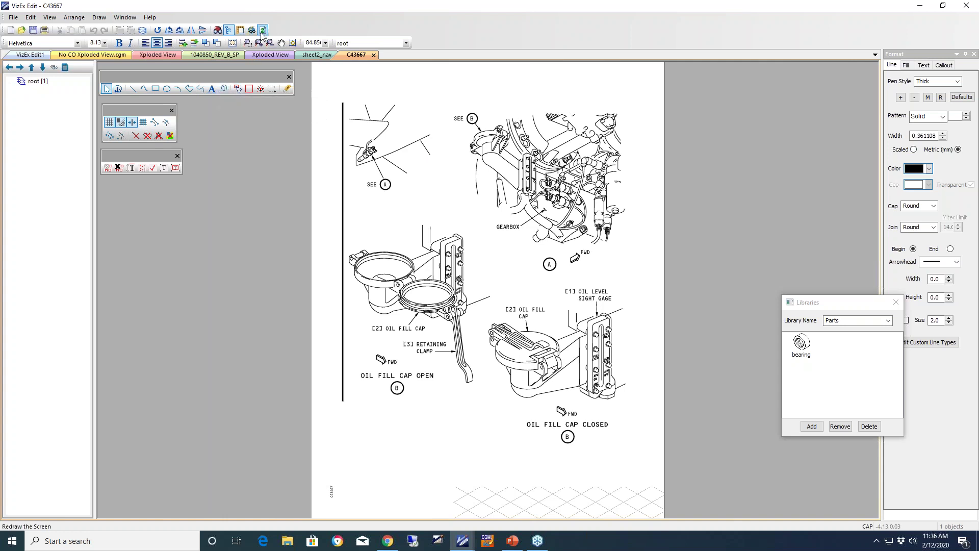
{"action": "left_click", "coordinate": [248, 43]}
{"action": "left_click_drag", "start_coordinate": [475, 204], "coordinate": [574, 269]}
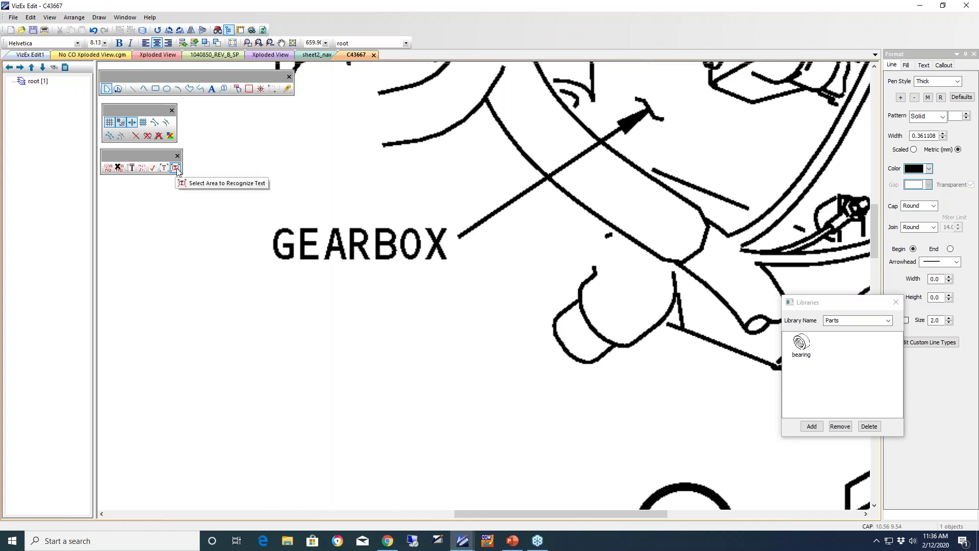
{"action": "left_click", "coordinate": [176, 168]}
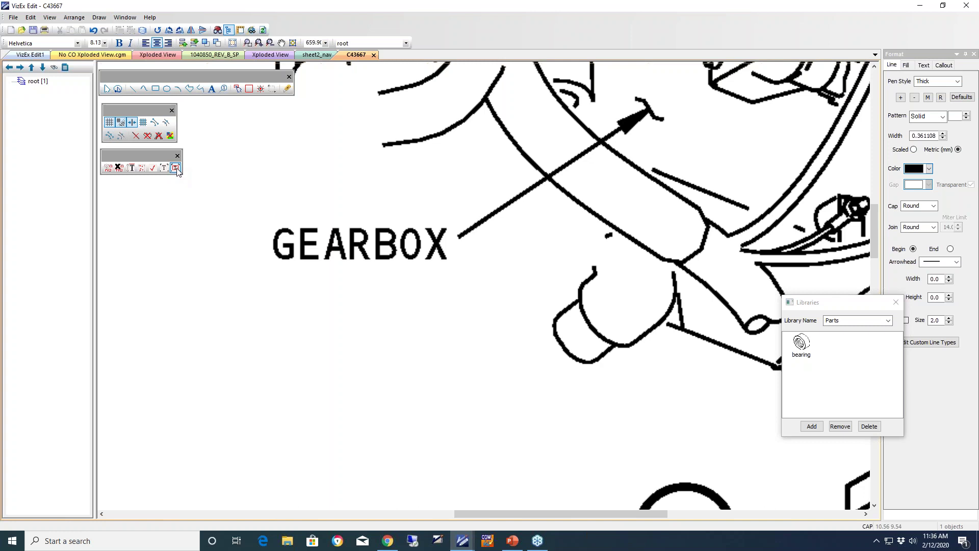
{"action": "left_click_drag", "start_coordinate": [252, 204], "coordinate": [454, 295]}
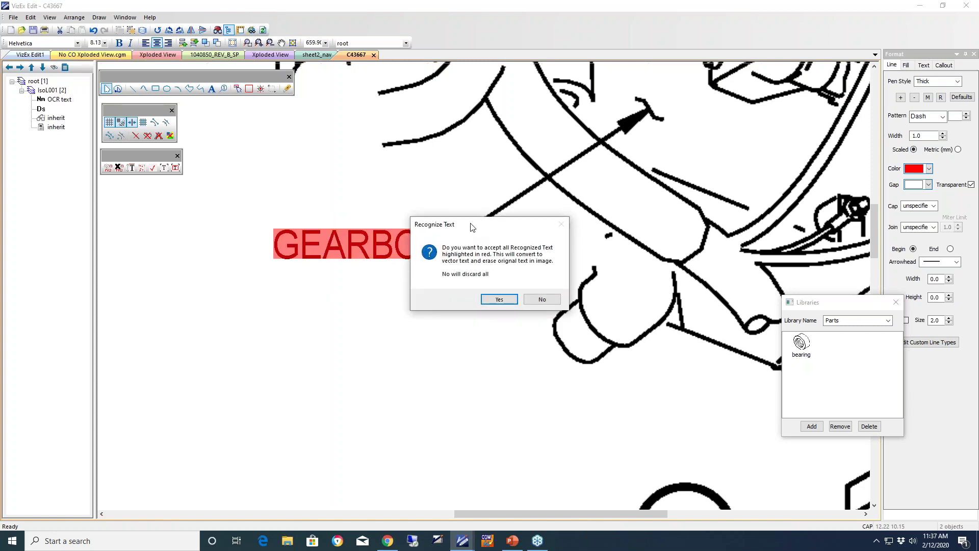
{"action": "left_click_drag", "start_coordinate": [472, 227], "coordinate": [579, 225]}
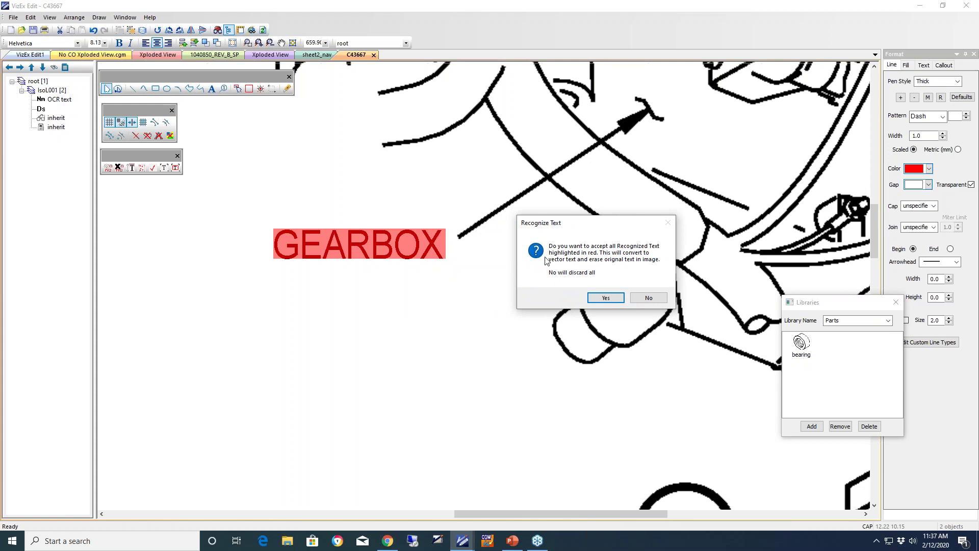
{"action": "left_click", "coordinate": [606, 299]}
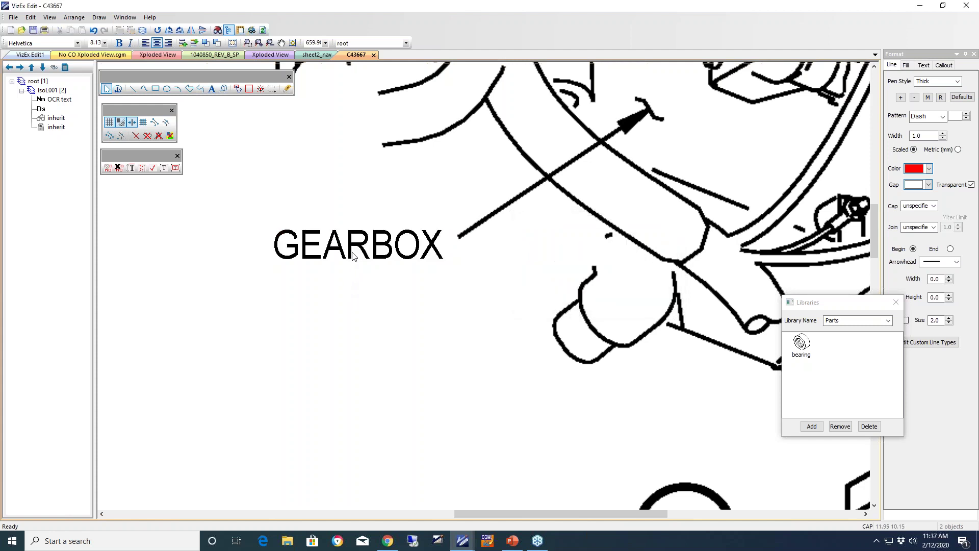
Try moving the converted GEARBOX text down from its leader line and return it to its original place.
{"action": "left_click", "coordinate": [354, 255]}
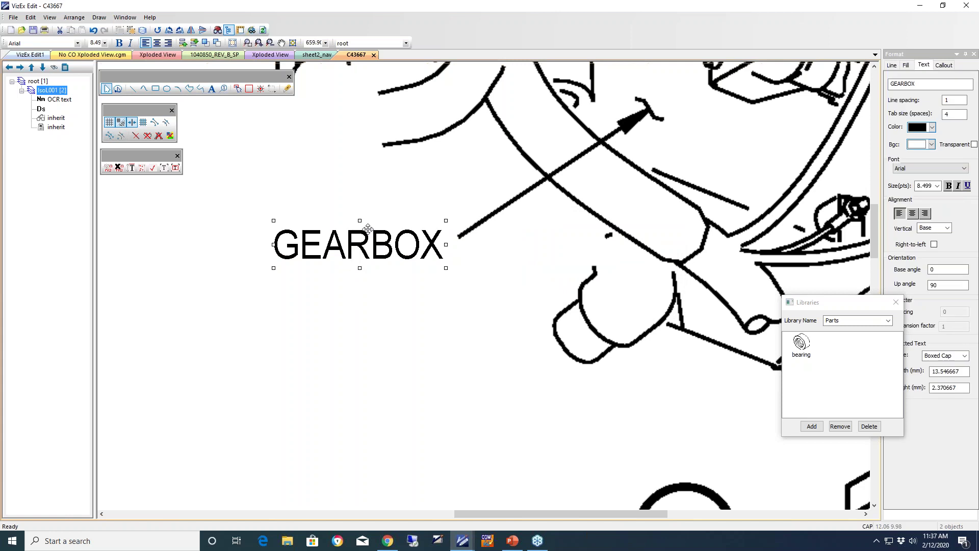
{"action": "left_click_drag", "start_coordinate": [369, 230], "coordinate": [348, 299]}
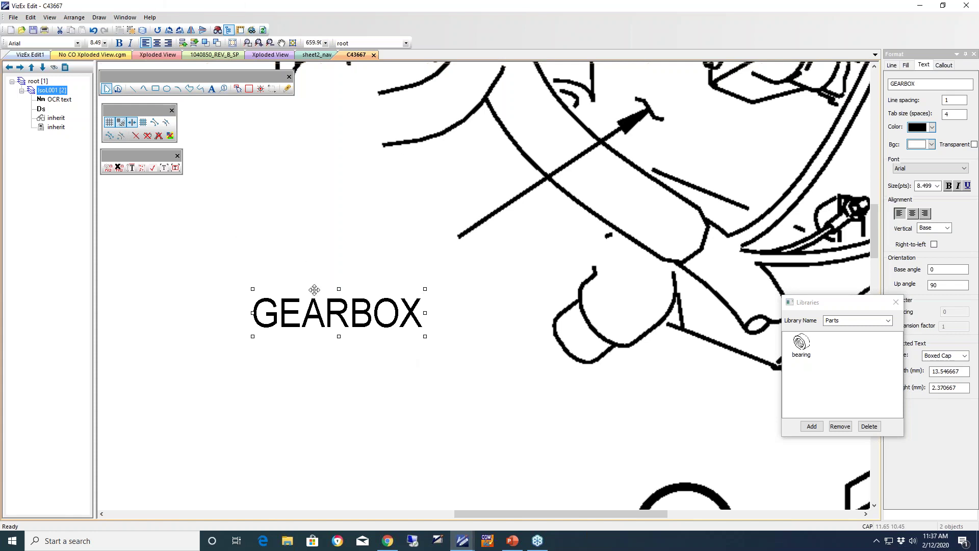
{"action": "left_click_drag", "start_coordinate": [320, 287], "coordinate": [332, 227]}
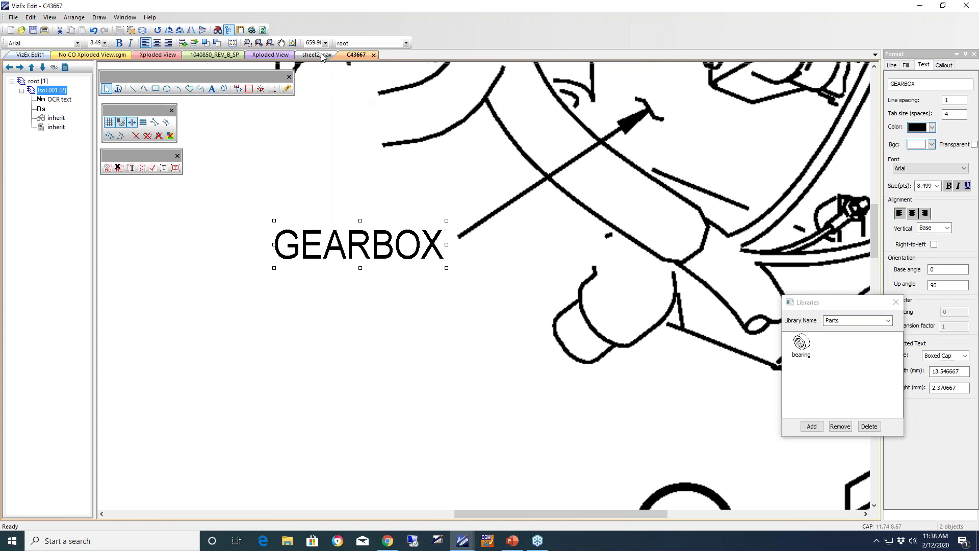
Start saving a copy of the first Xploded View drawing, with the file type set to CGM Files (*.cgm).
{"action": "left_click", "coordinate": [163, 56]}
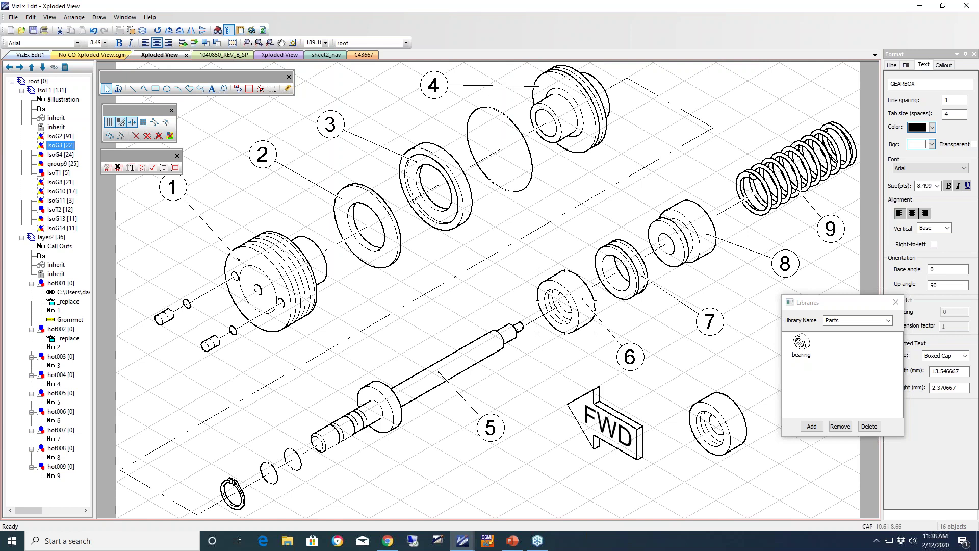
{"action": "left_click", "coordinate": [14, 19]}
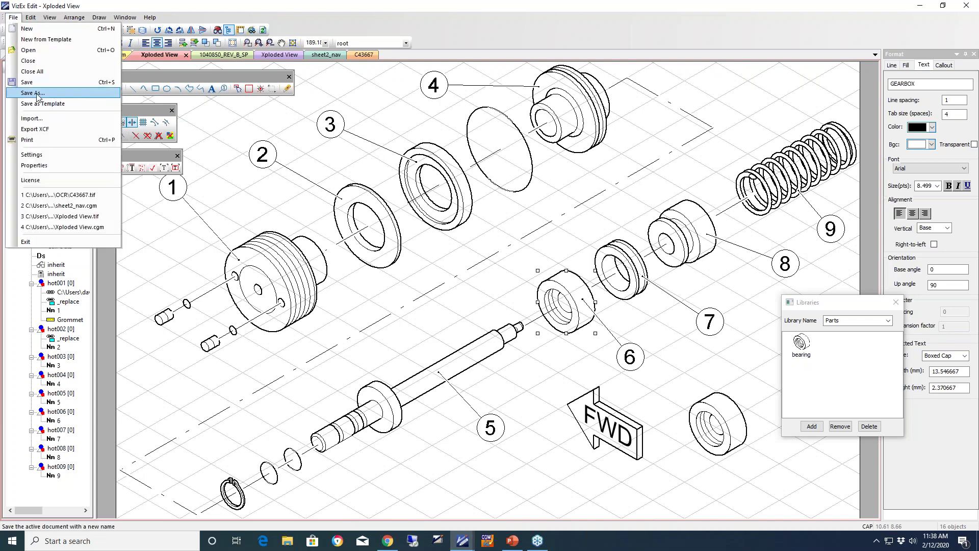
{"action": "left_click", "coordinate": [49, 105]}
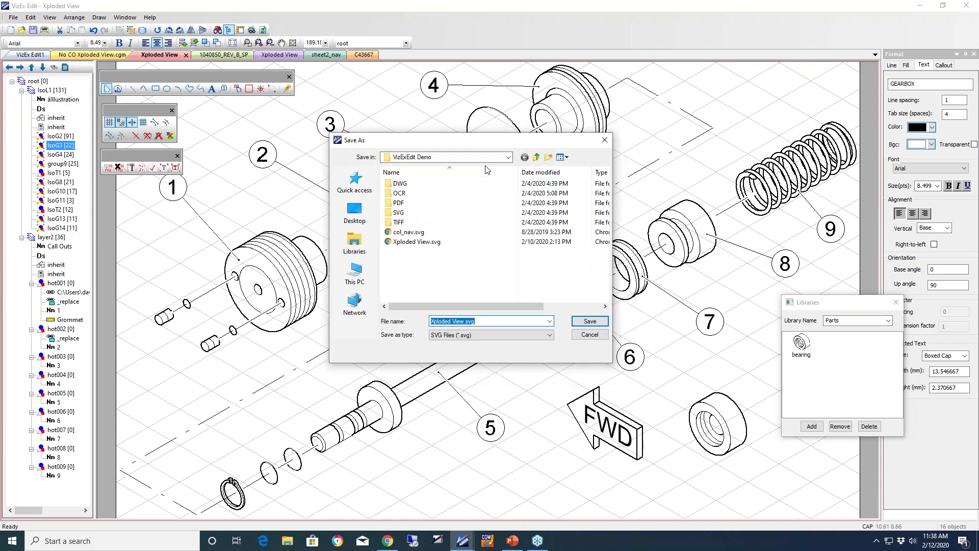
{"action": "left_click", "coordinate": [548, 336]}
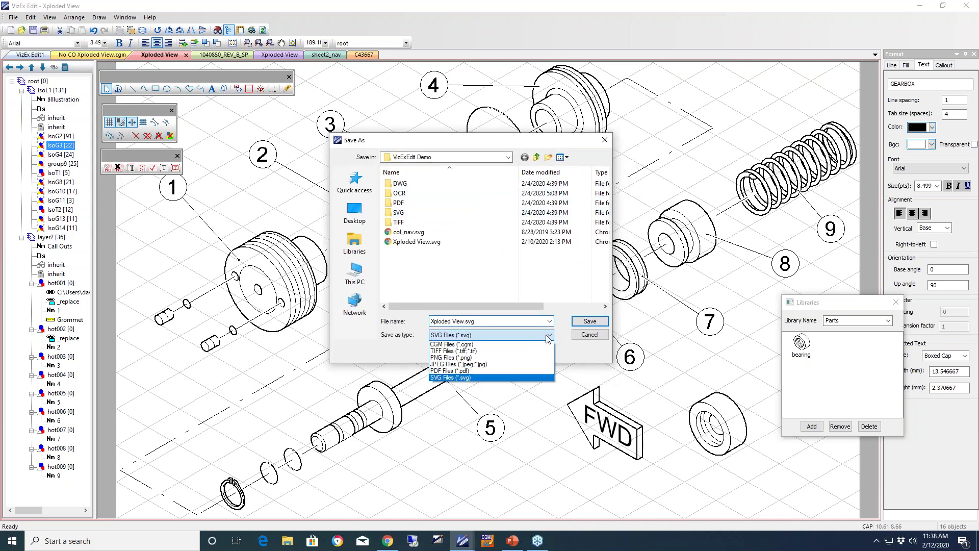
{"action": "left_click", "coordinate": [504, 349]}
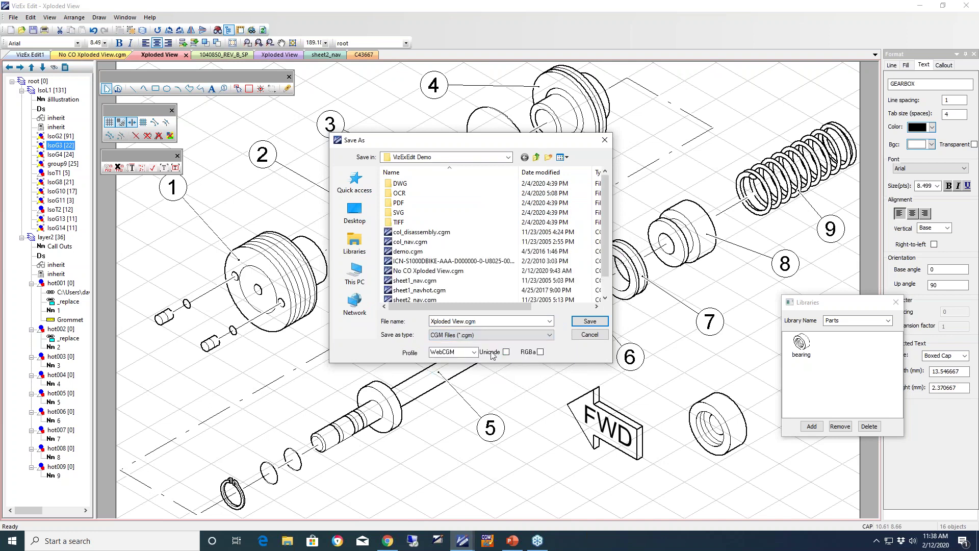
Check the available CGM profiles, and try saving the drawing to the Desktop as Xploded View.svg without replacing the existing file.
{"action": "left_click", "coordinate": [472, 356]}
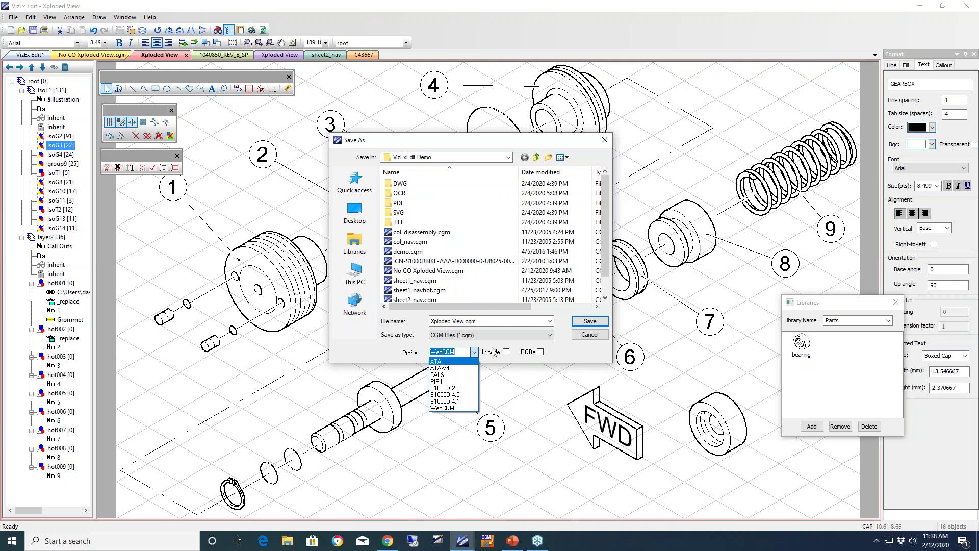
{"action": "left_click", "coordinate": [399, 335]}
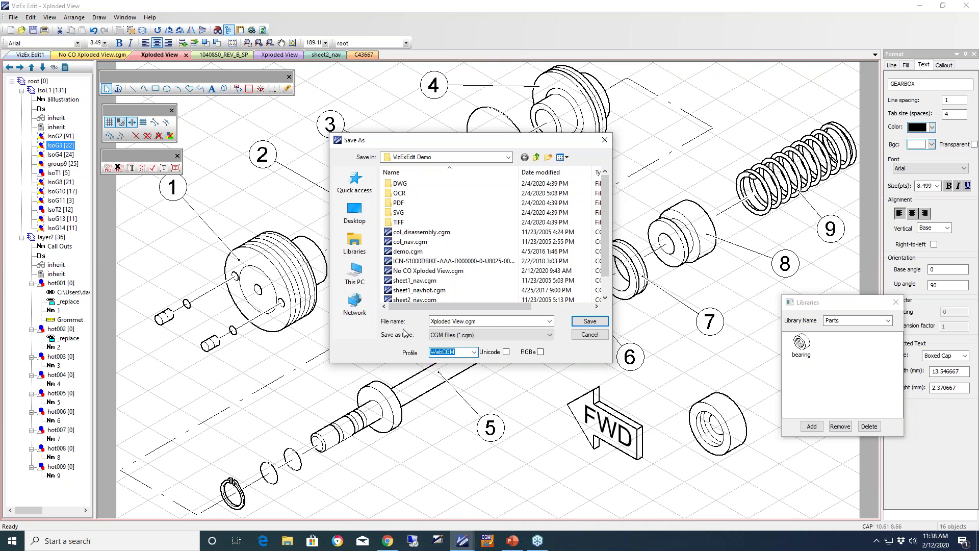
{"action": "left_click", "coordinate": [550, 335]}
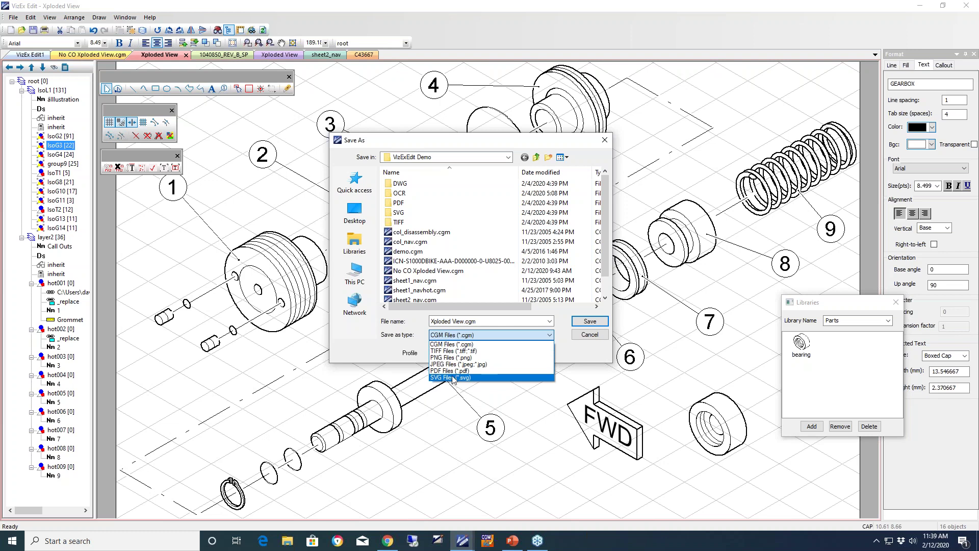
{"action": "left_click", "coordinate": [453, 378]}
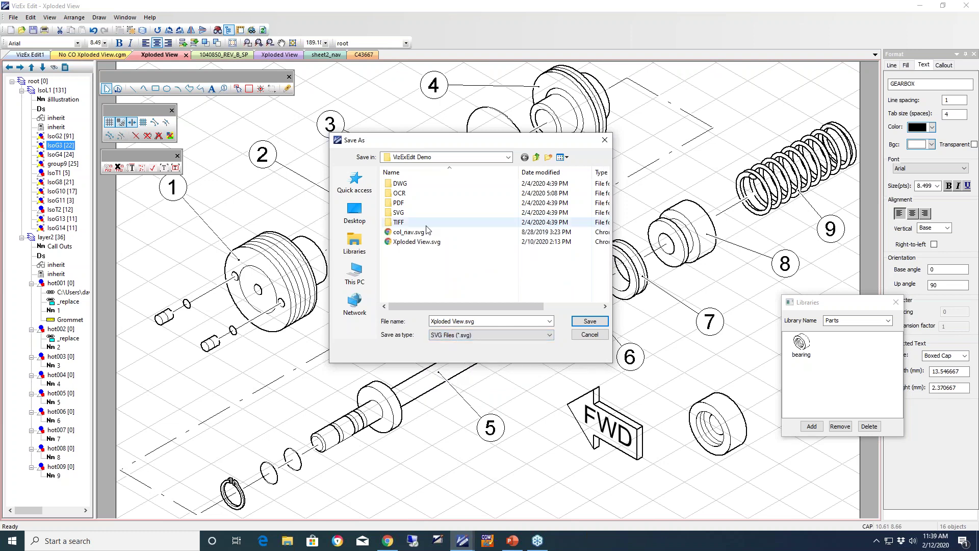
{"action": "left_click", "coordinate": [358, 214]}
{"action": "left_click", "coordinate": [600, 325]}
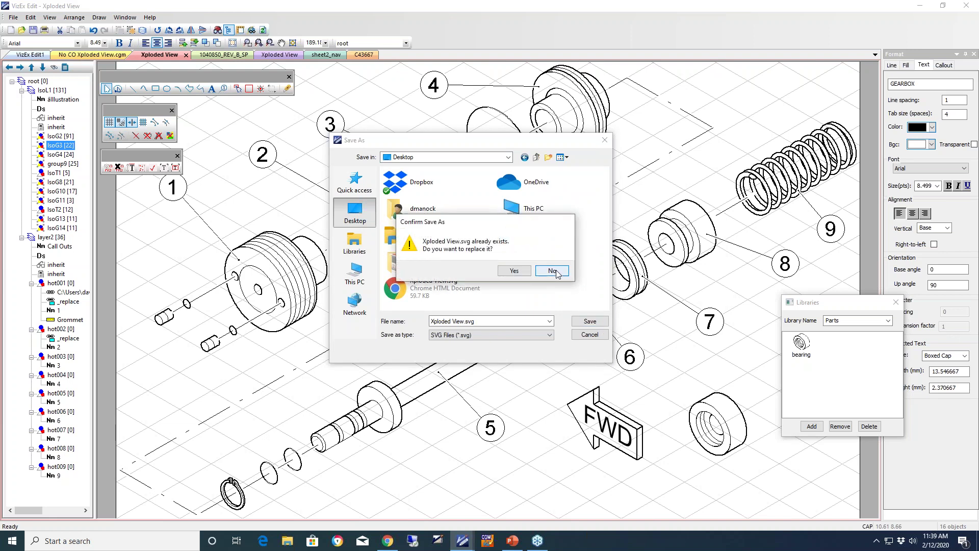
{"action": "left_click", "coordinate": [556, 272]}
{"action": "left_click", "coordinate": [592, 336]}
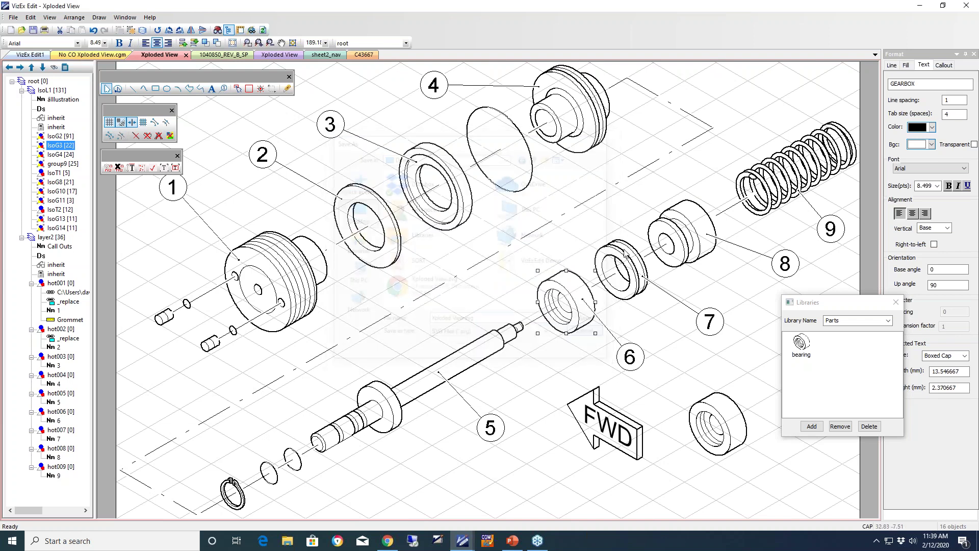
Open the existing Xploded View.svg from the desktop in Chrome to examine callout 1, and return to the PowerPoint slide show.
{"action": "left_click", "coordinate": [921, 8]}
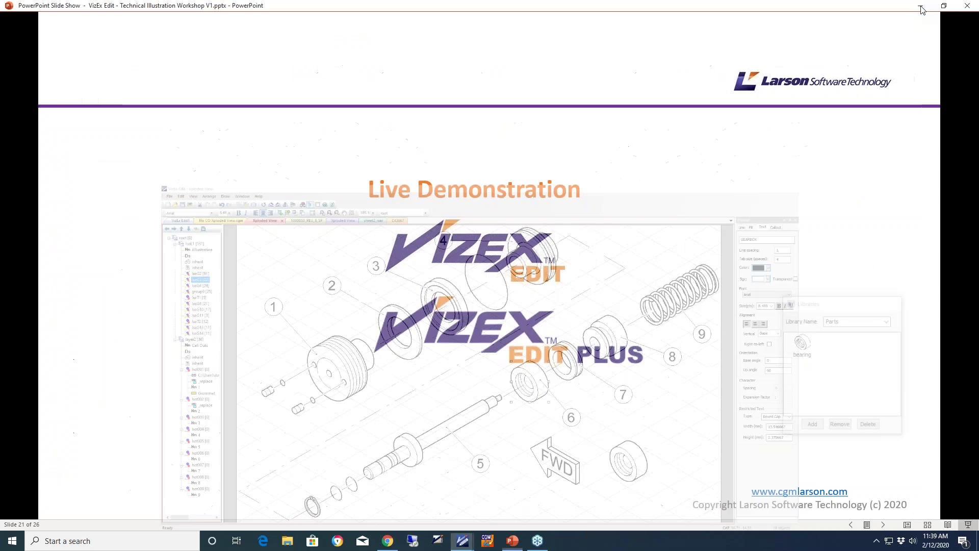
{"action": "left_click", "coordinate": [921, 7]}
{"action": "left_click", "coordinate": [921, 8]}
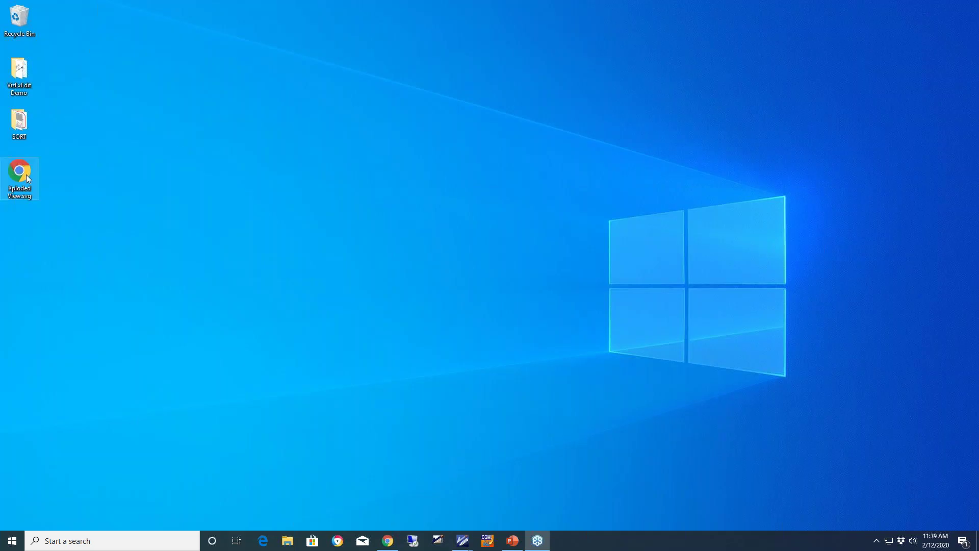
{"action": "double_click", "coordinate": [25, 172]}
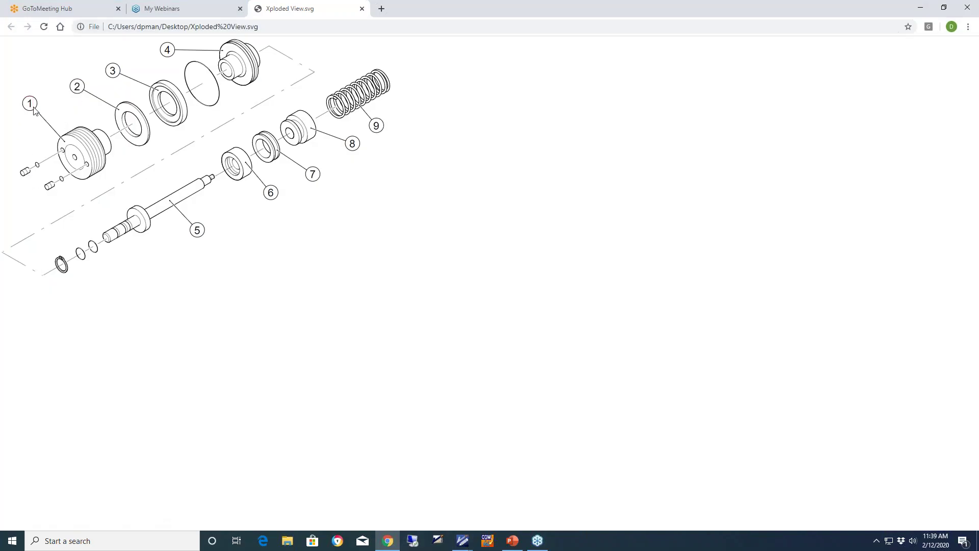
{"action": "mouse_move", "coordinate": [29, 106]}
{"action": "left_click", "coordinate": [514, 543]}
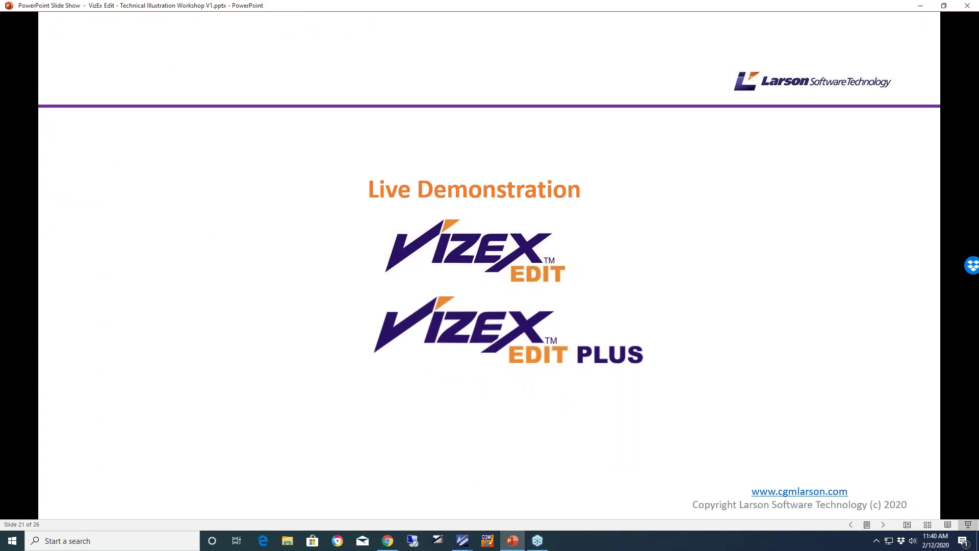